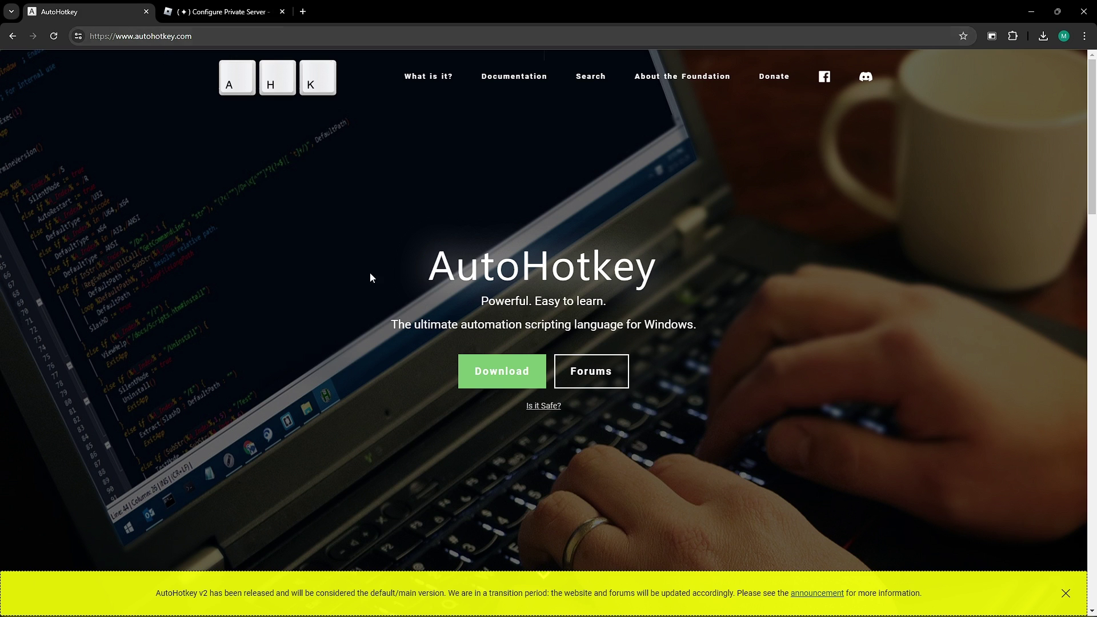
Download the deprecated AutoHotkey v1.1 setup to Documents and install it with the Express Installation option.
click(510, 387)
click(616, 364)
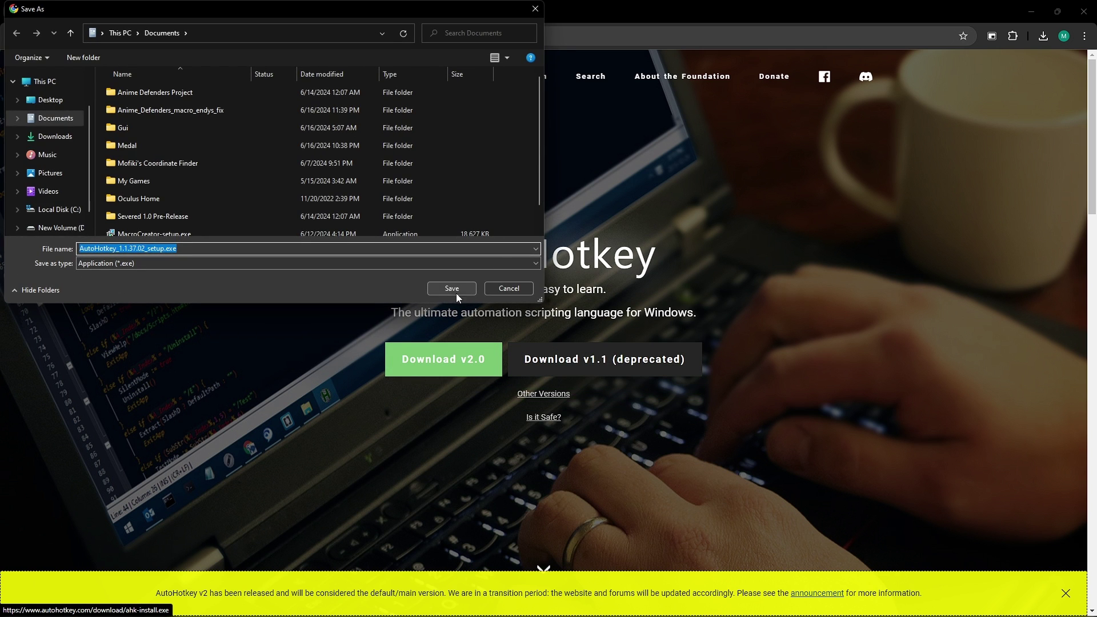
click(451, 289)
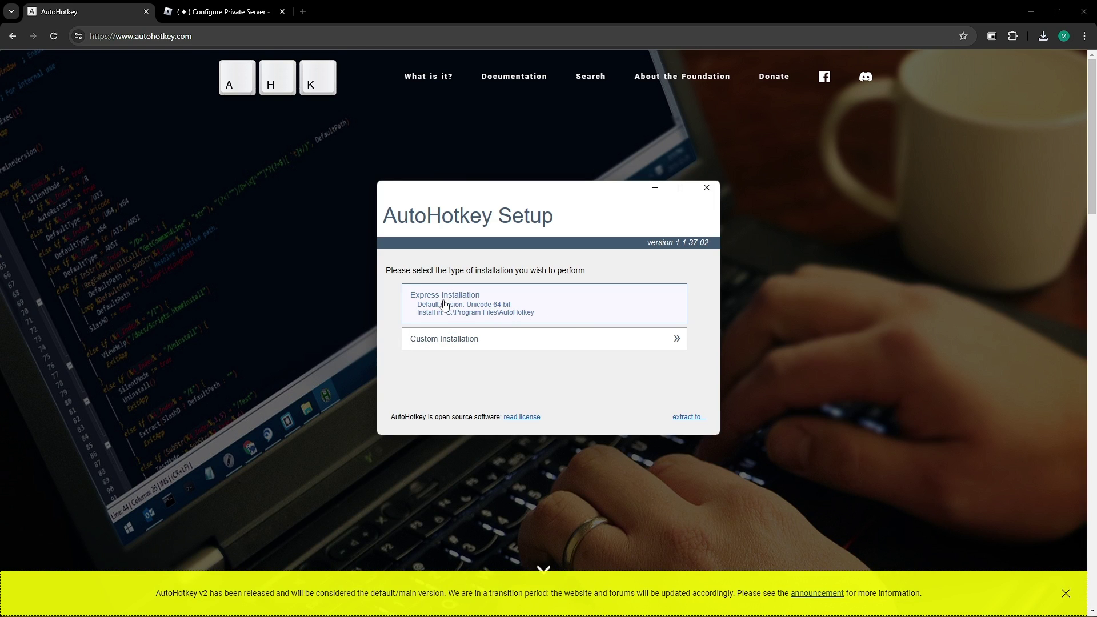
click(446, 305)
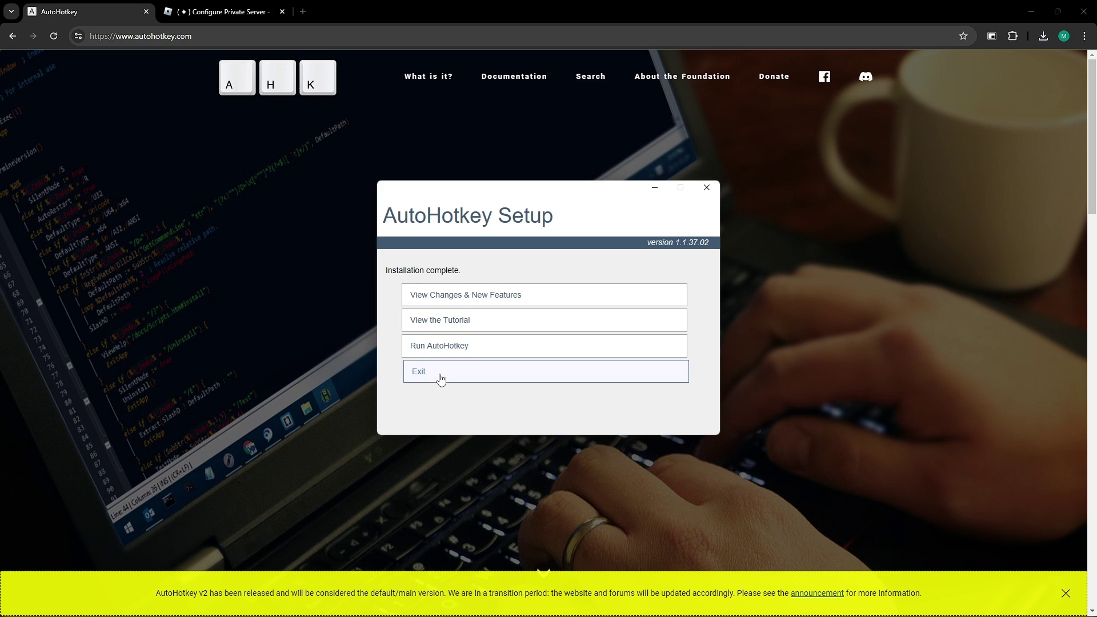
click(441, 378)
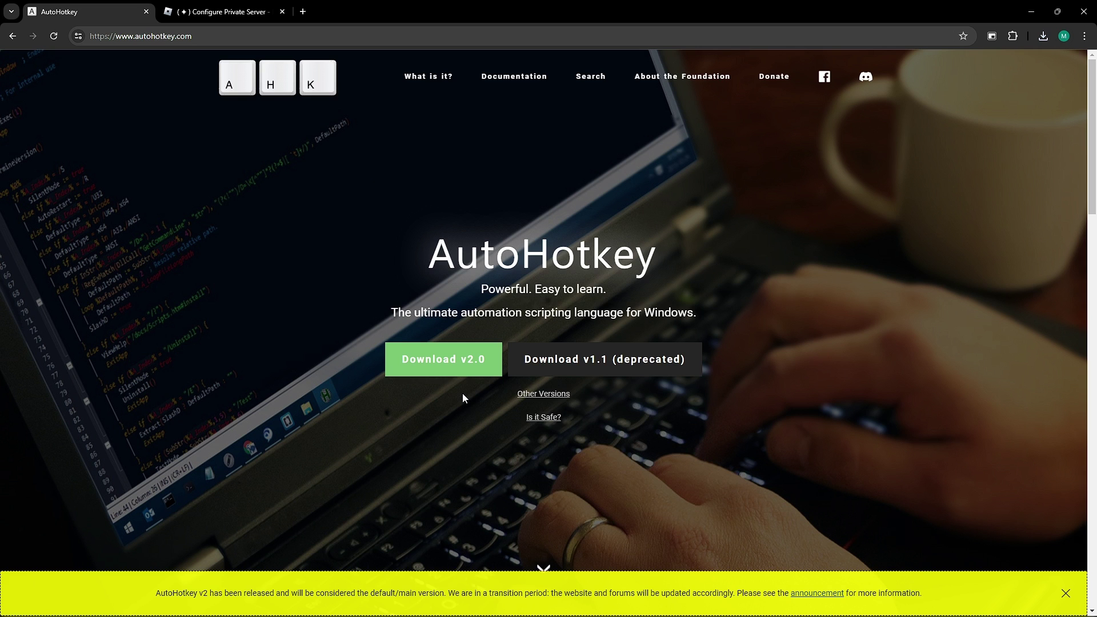
Switch to Discord and open the dolphSol Macro v1.4.0 GitHub release from the updates channel.
key(alt+Tab)
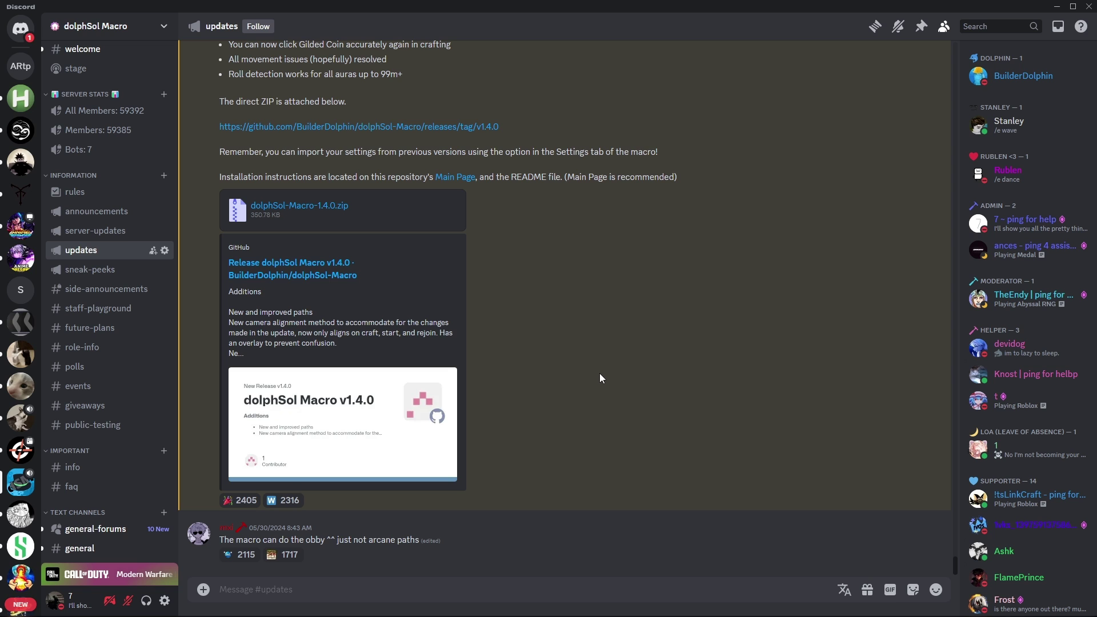
scroll(601, 373, up, 5)
scroll(603, 380, down, 6)
click(320, 268)
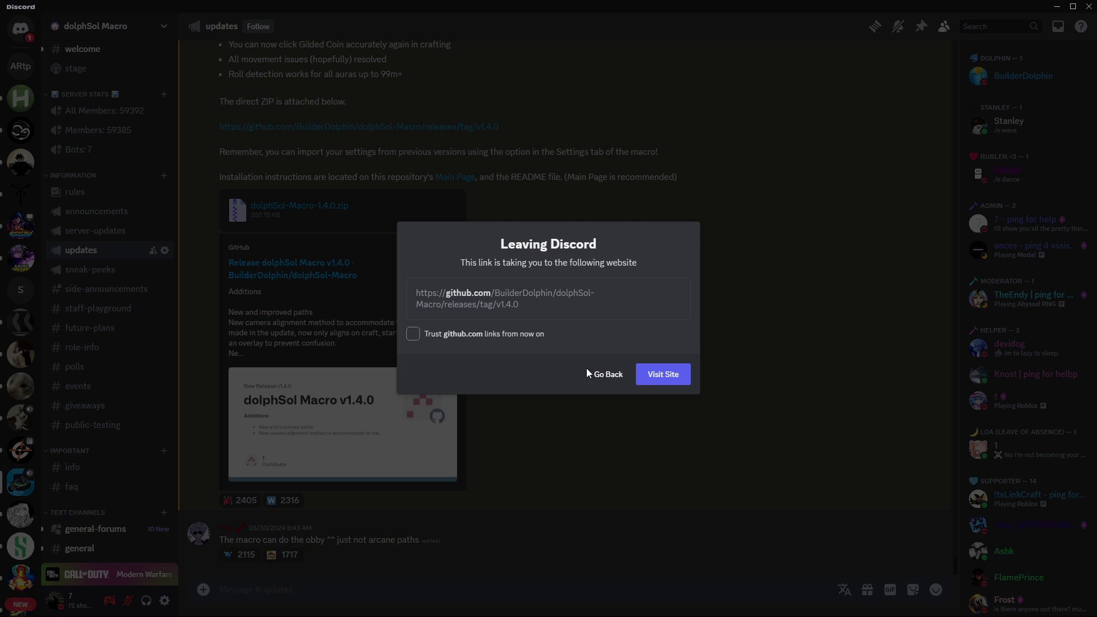
click(660, 375)
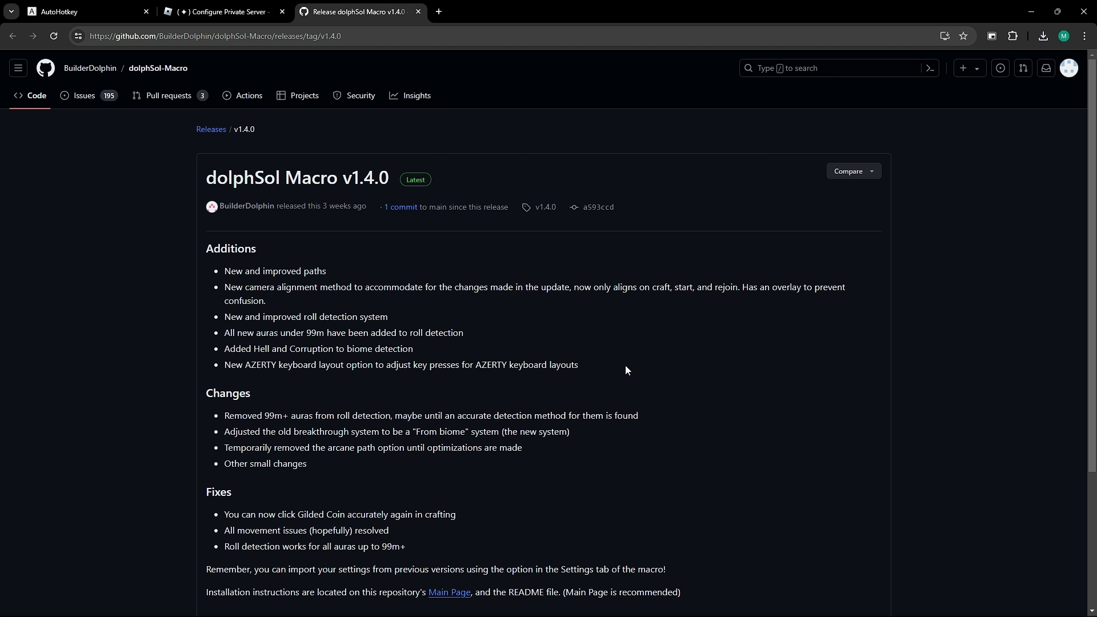
Download the release's source code zip to Documents as dolphSol-Macro-1.4.0 (1).zip and open the archive.
scroll(627, 365, down, 3)
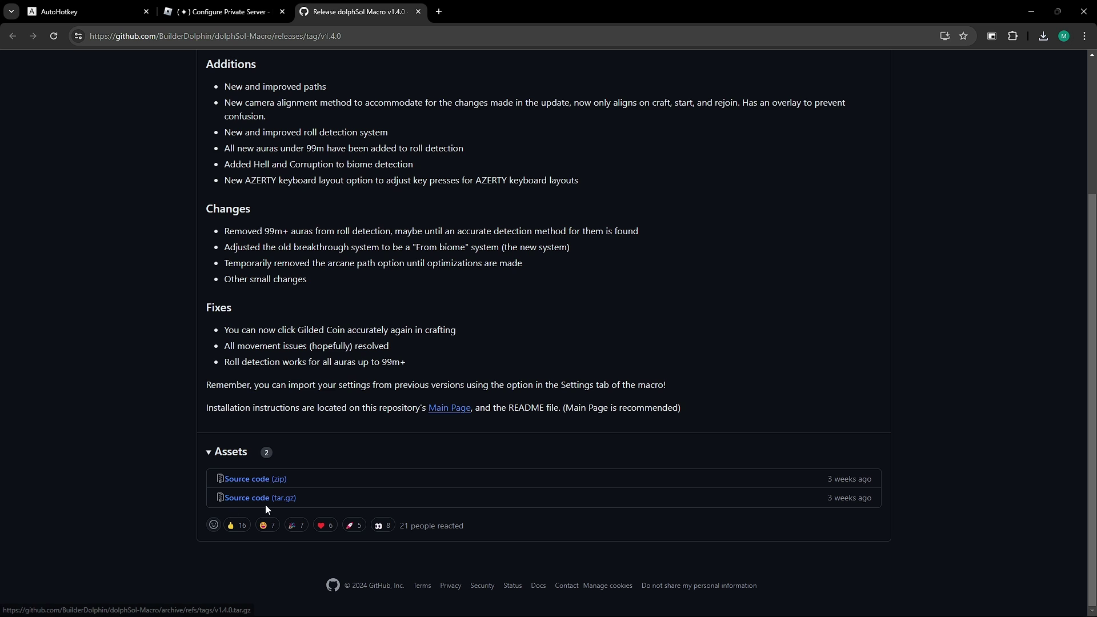
click(260, 482)
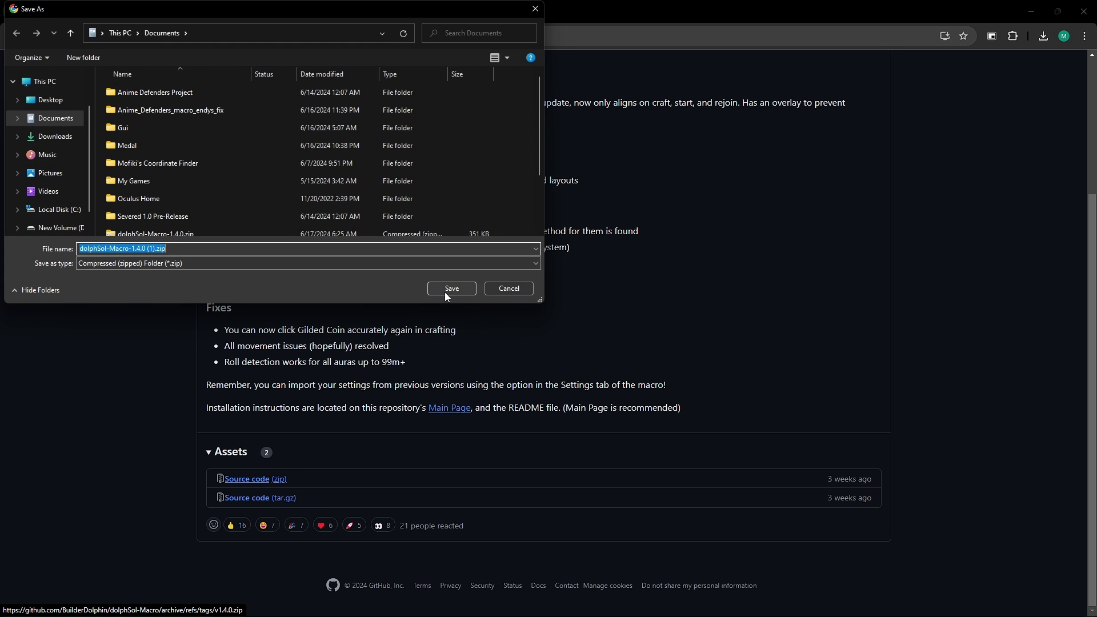
click(445, 291)
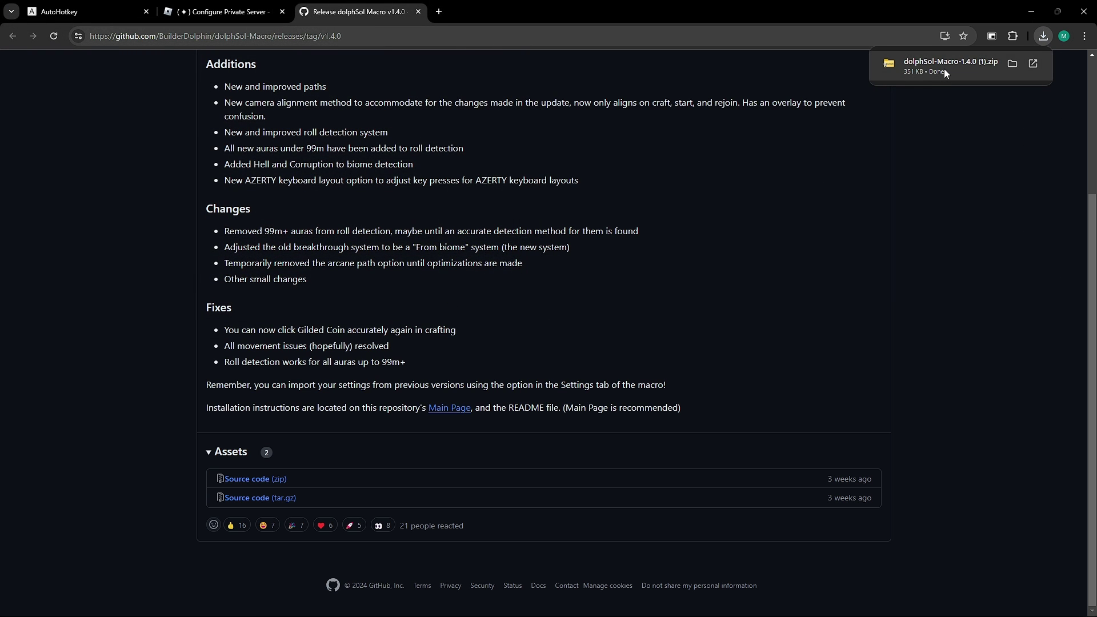
click(944, 69)
drag(766, 167, 629, 170)
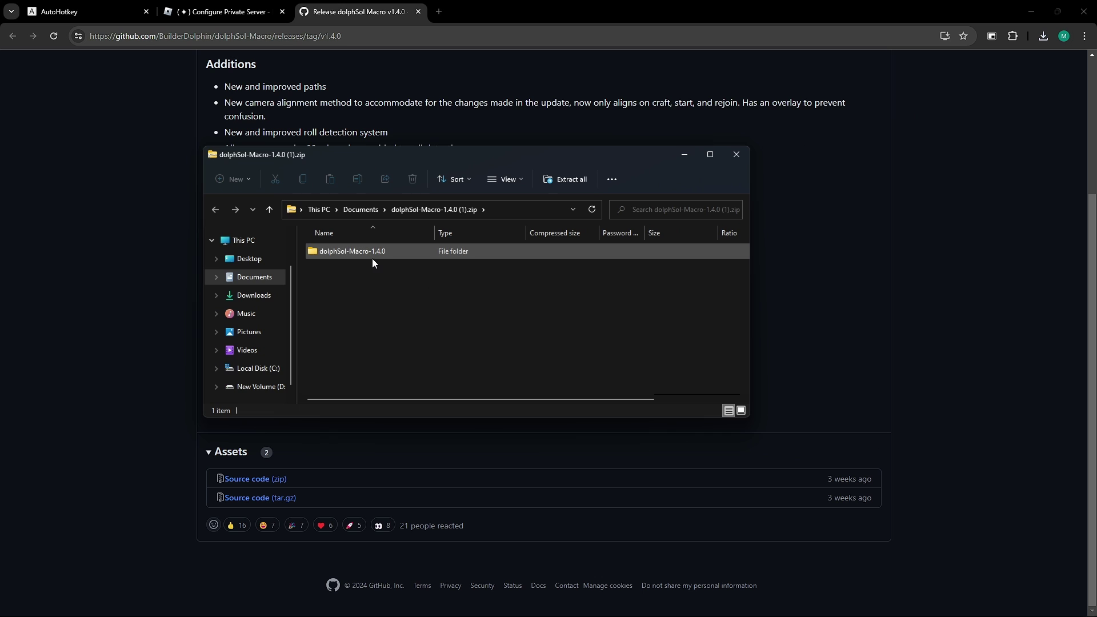
Try to run Main.ahk directly from the dolphSol-Macro-1.4.0 folder inside the unextracted zip.
mouse_move(384, 250)
mouse_down()
mouse_move(378, 262)
mouse_move(400, 251)
mouse_up()
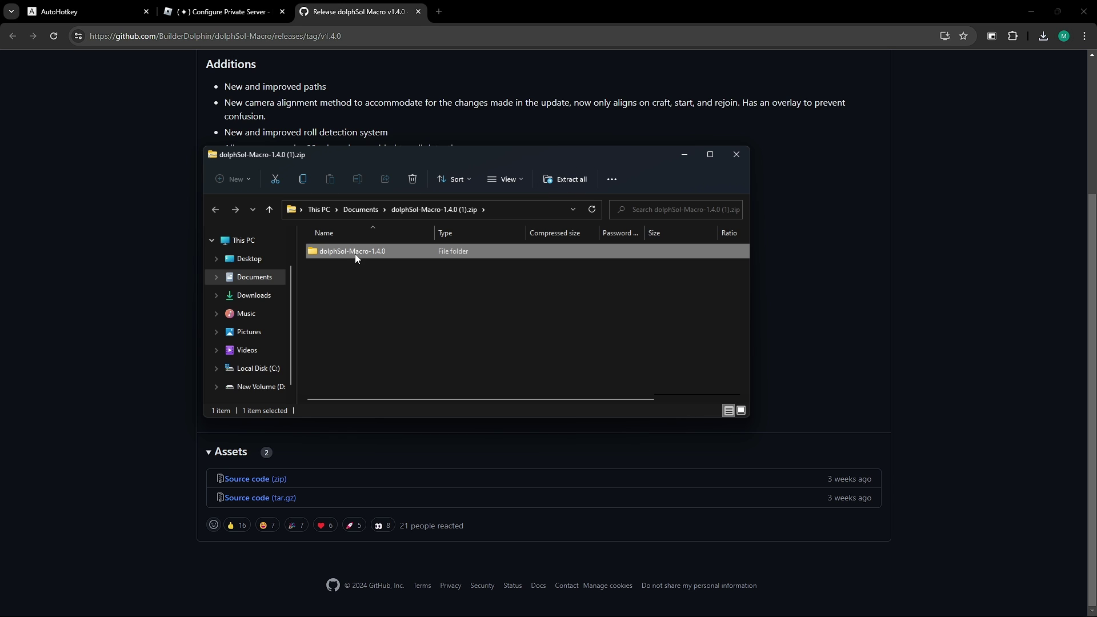
mouse_move(355, 256)
mouse_down()
mouse_move(817, 289)
mouse_move(345, 255)
mouse_up()
double_click(344, 250)
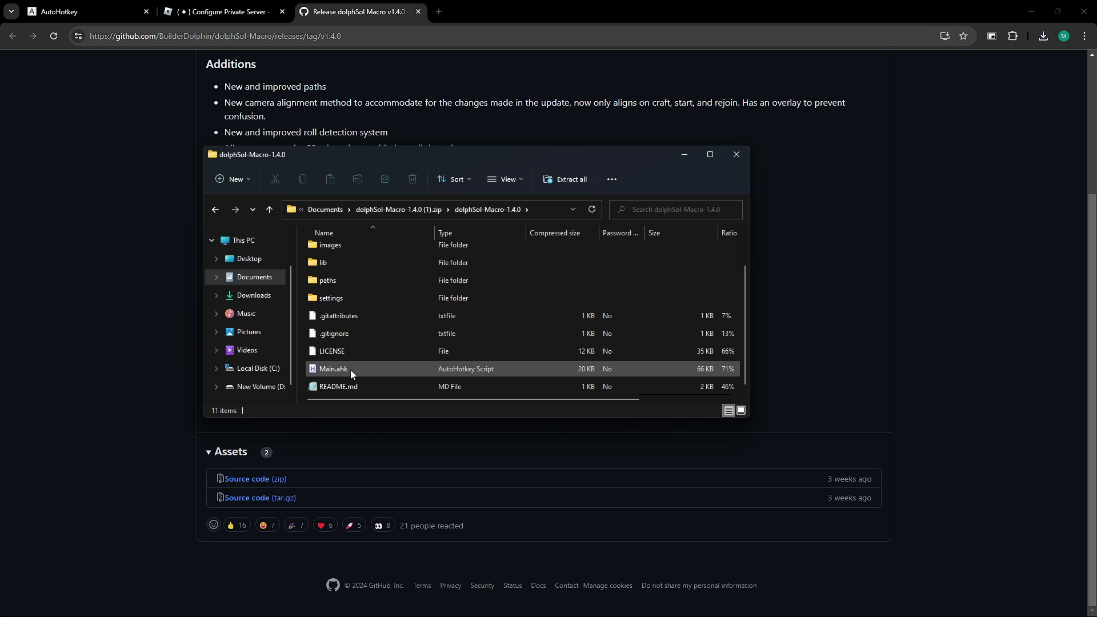
double_click(351, 370)
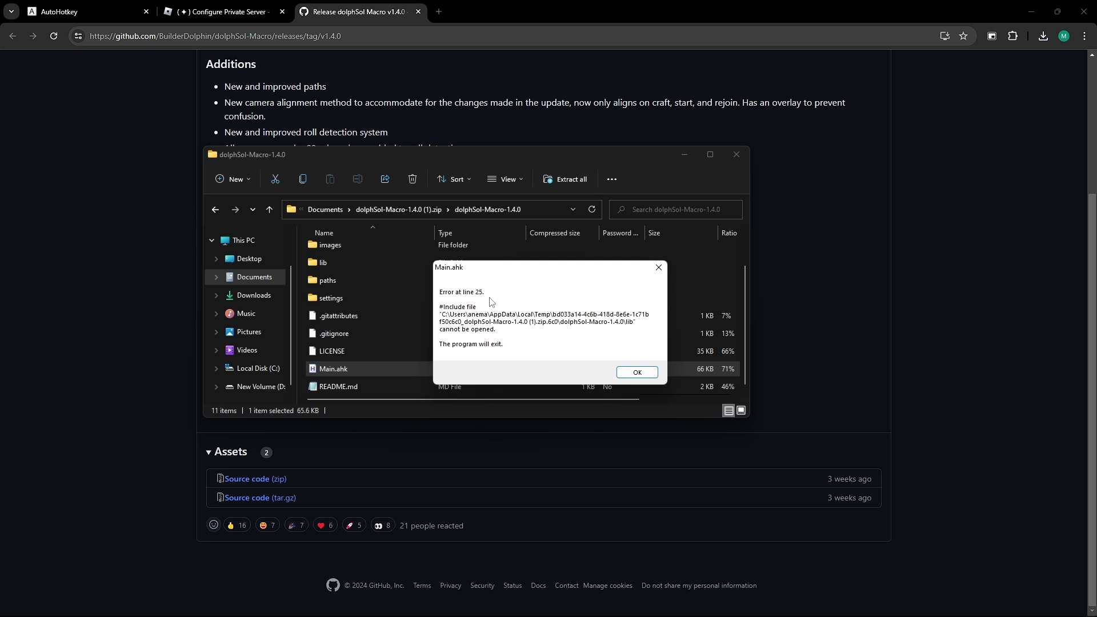
click(636, 373)
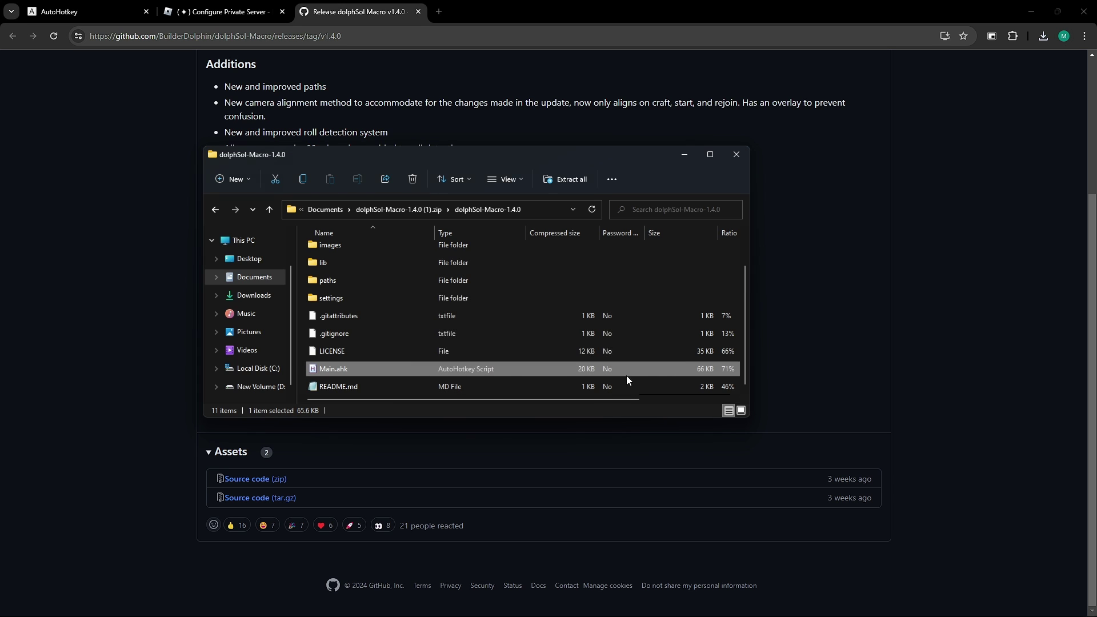
click(214, 210)
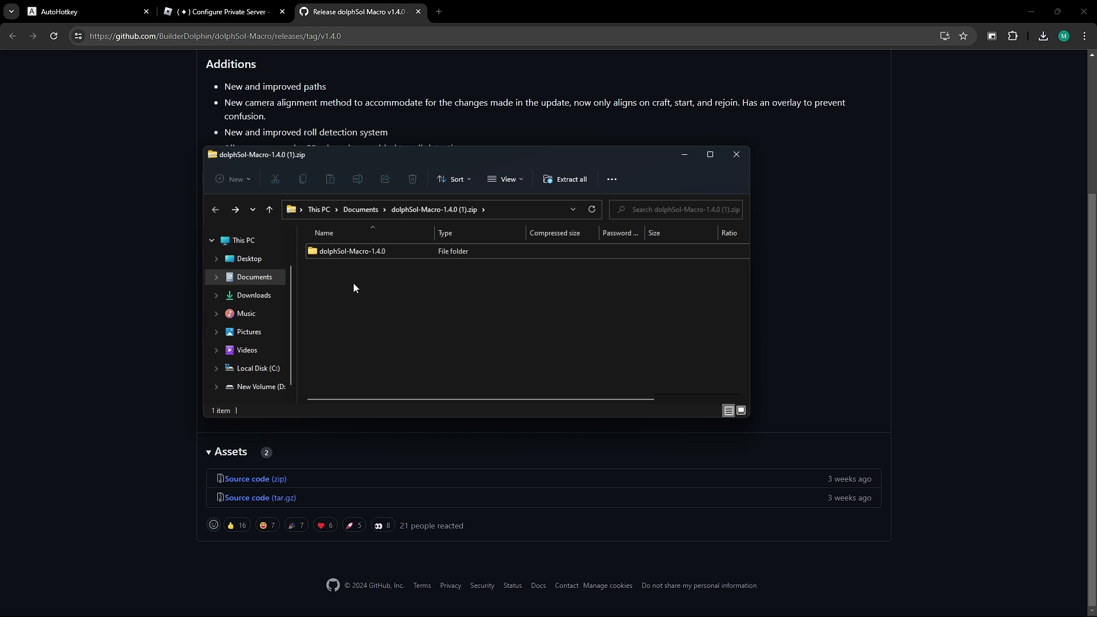
Extract the whole archive to the suggested dolphSol-Macro-1.4.0 (1) folder in Documents and close the zip's window.
click(561, 178)
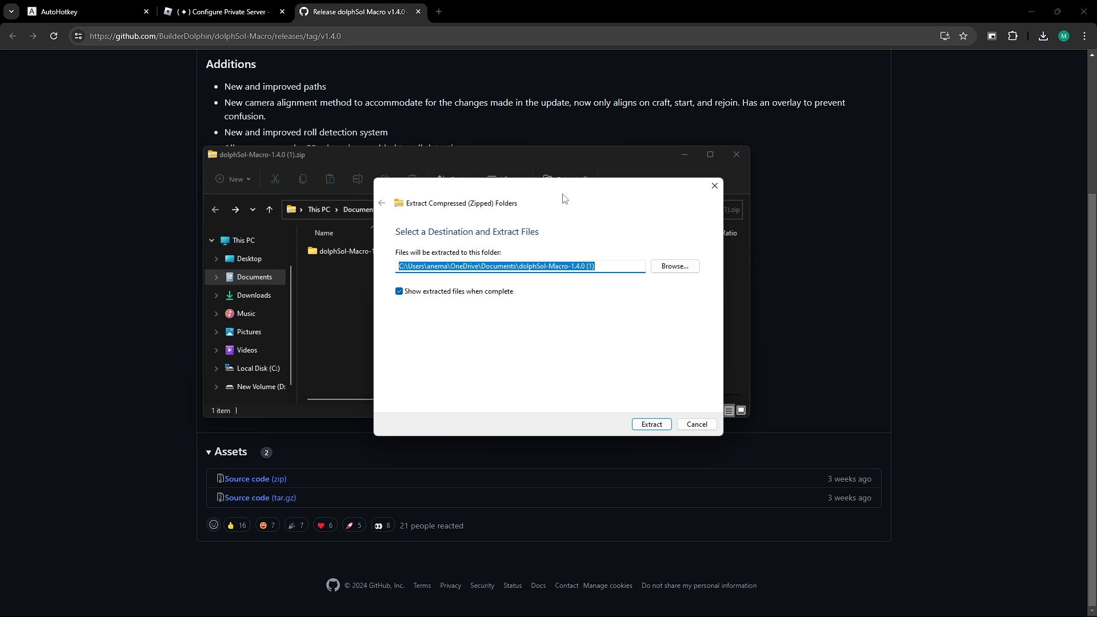
click(656, 428)
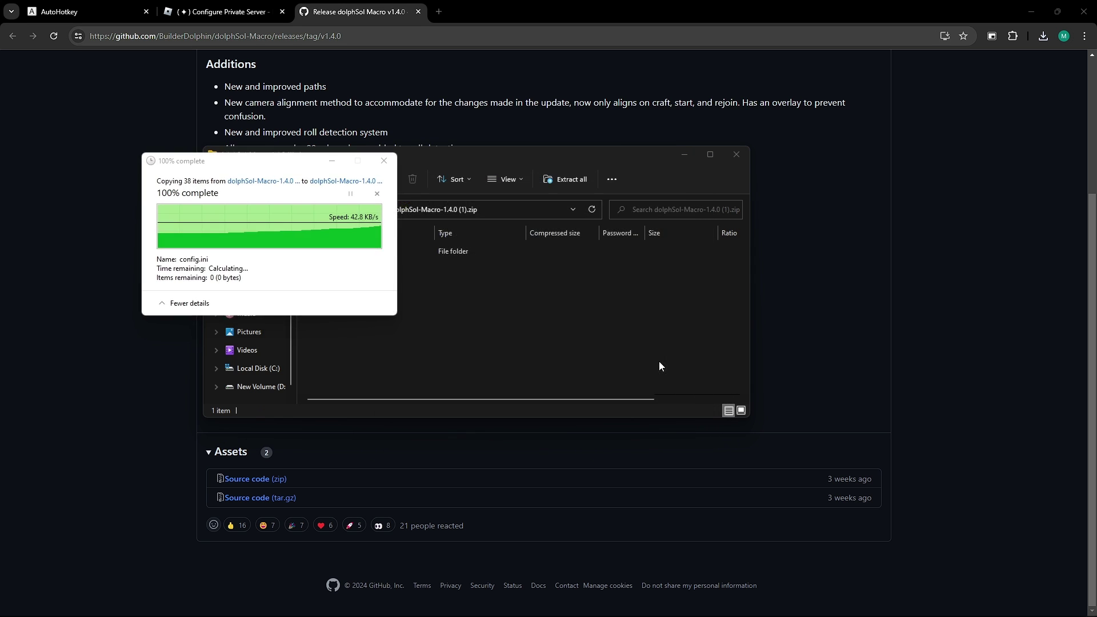
click(446, 156)
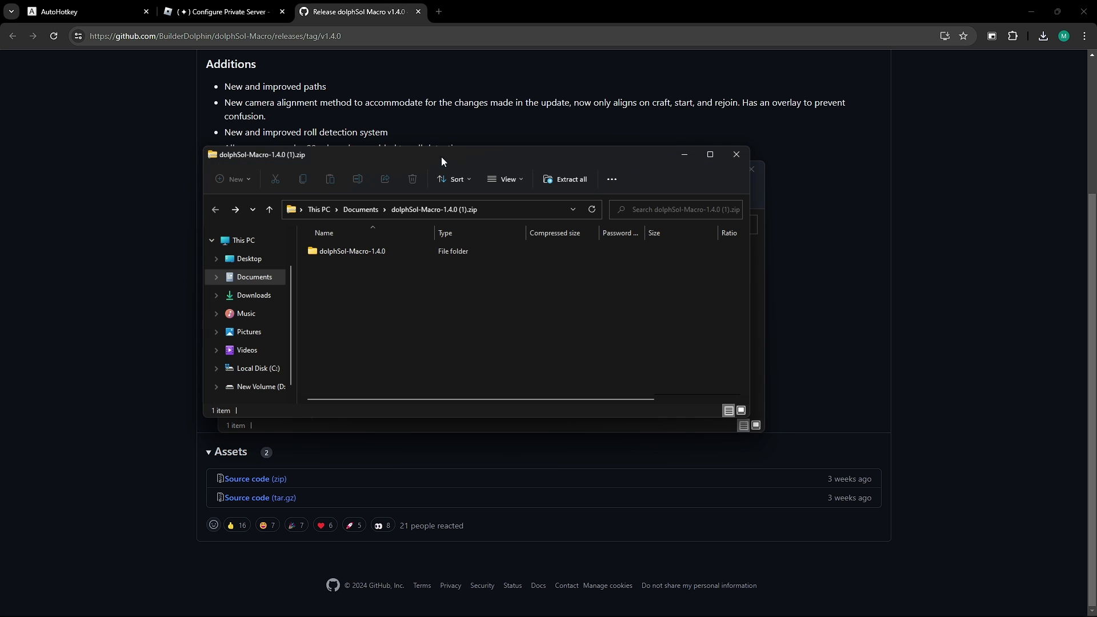
click(740, 160)
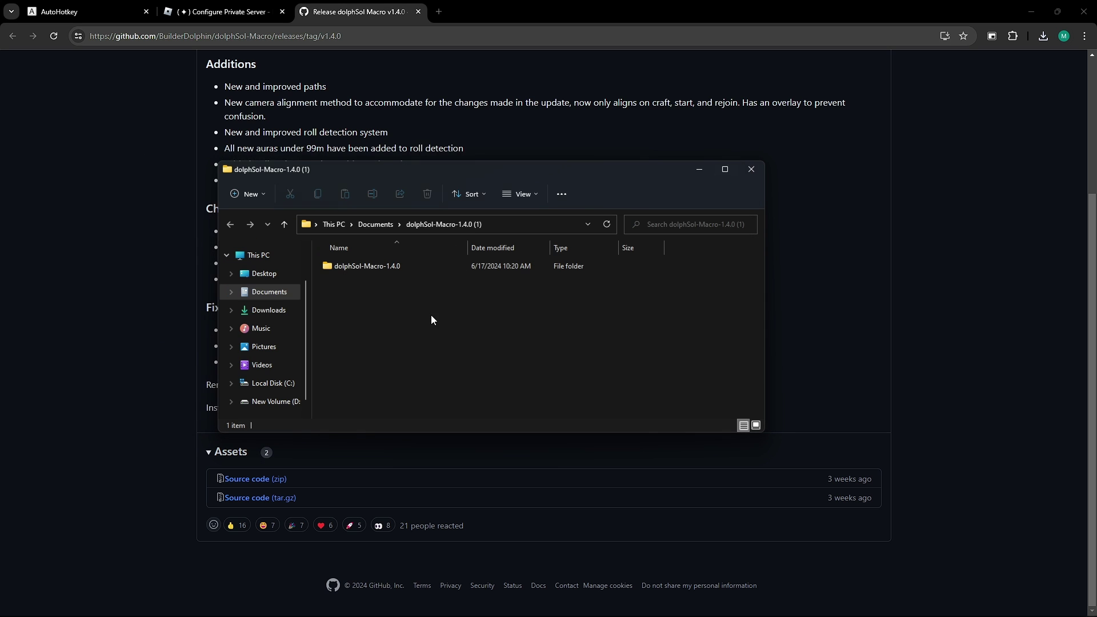
Launch the Main.ahk script from the extracted dolphSol-Macro-1.4.0 folder.
double_click(366, 267)
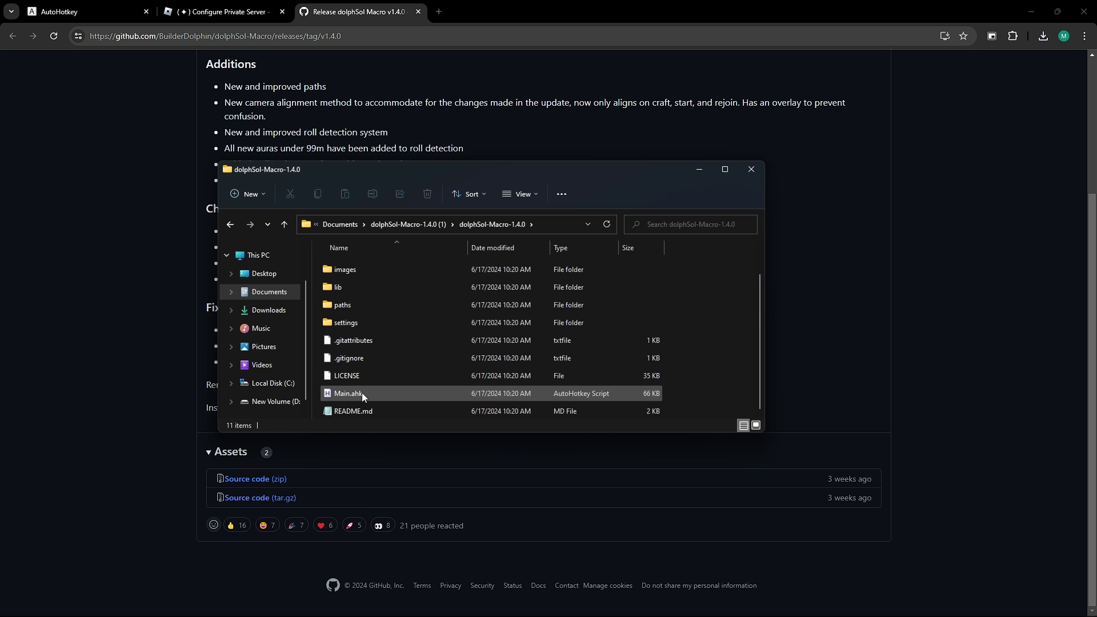
click(362, 393)
right_click(362, 393)
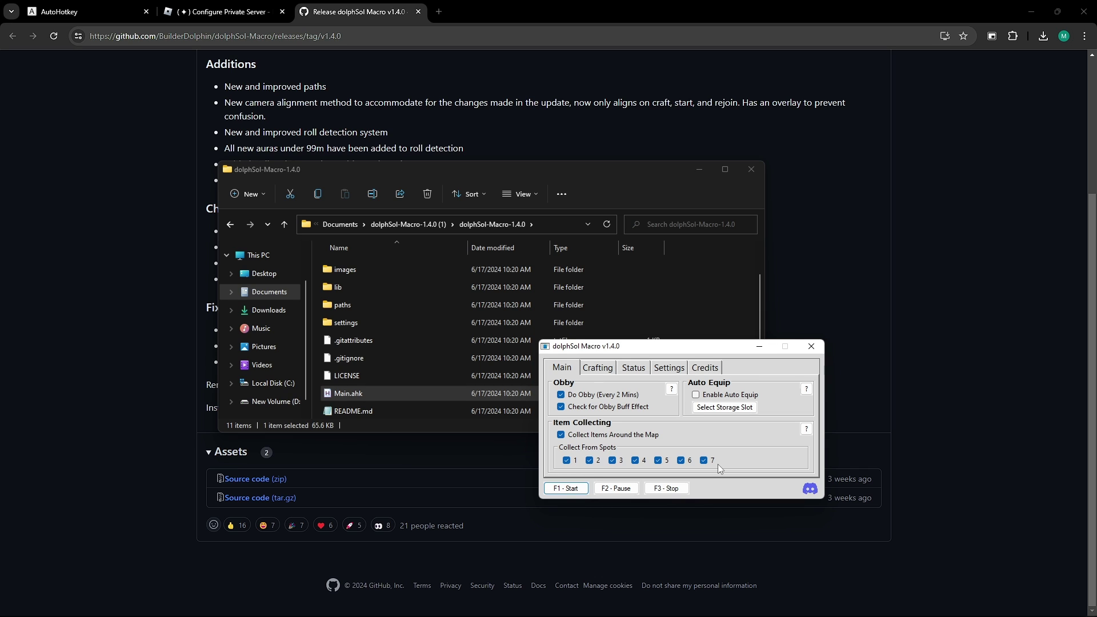
Toggle the Gilded Coin crafting option and read the help on the Discord Webhook status settings.
click(597, 367)
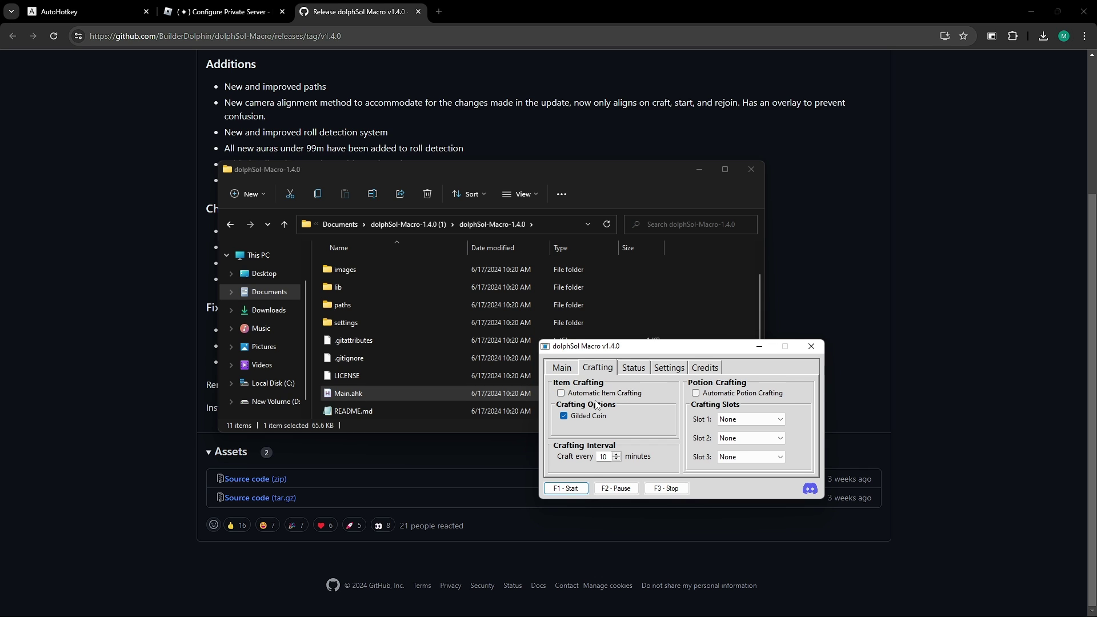
click(564, 416)
click(635, 370)
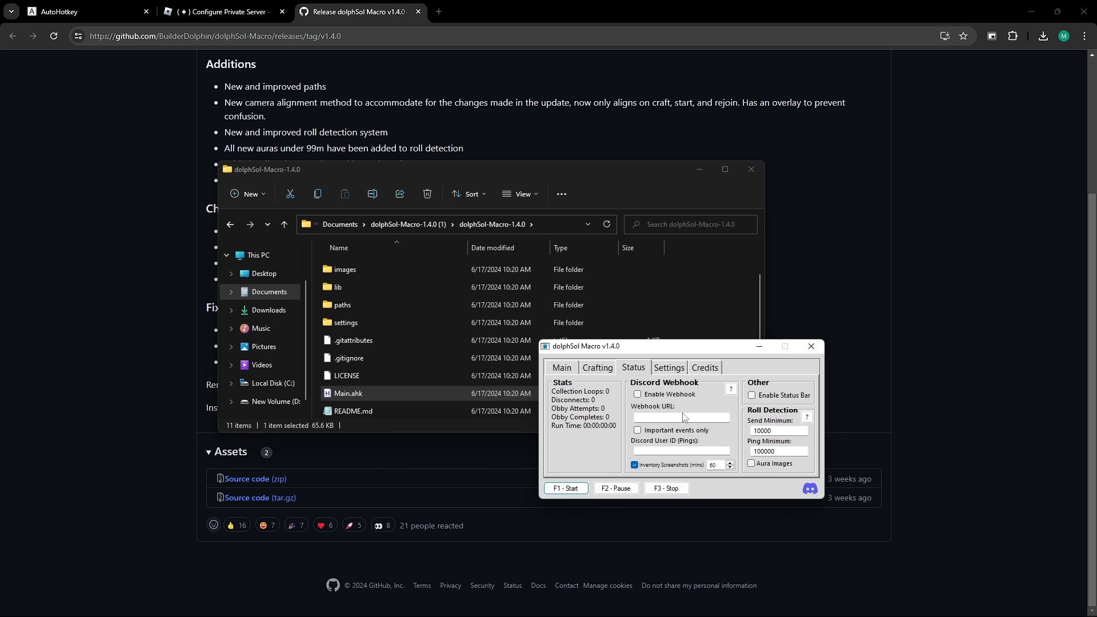
click(731, 390)
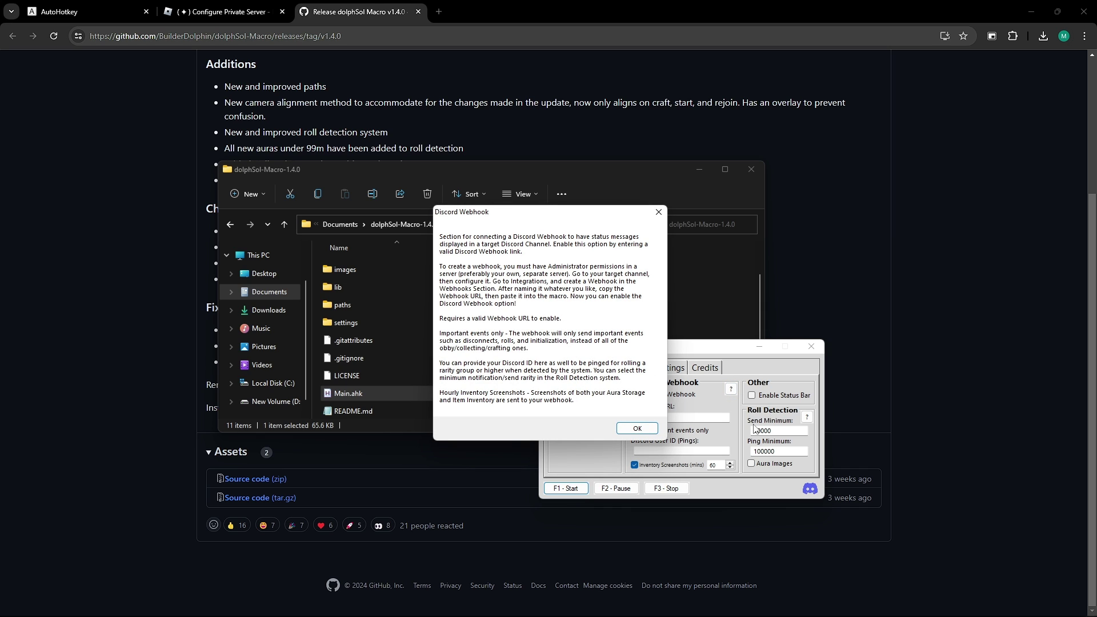
click(638, 428)
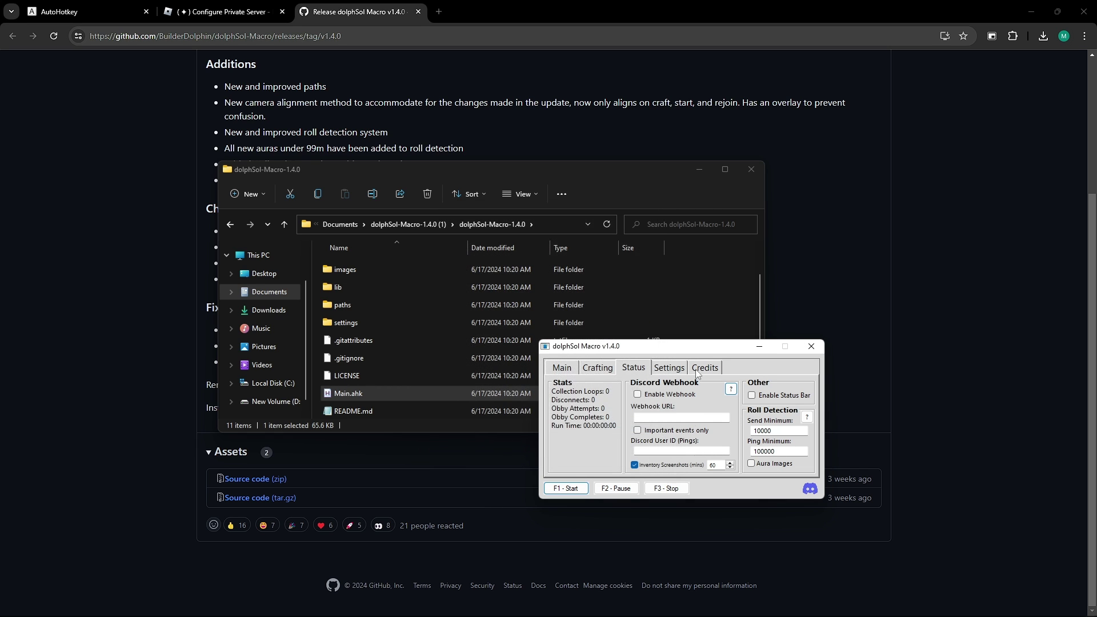
Copy the Sol's RNG private server link from its Roblox configuration page and load that link in the browser.
click(678, 369)
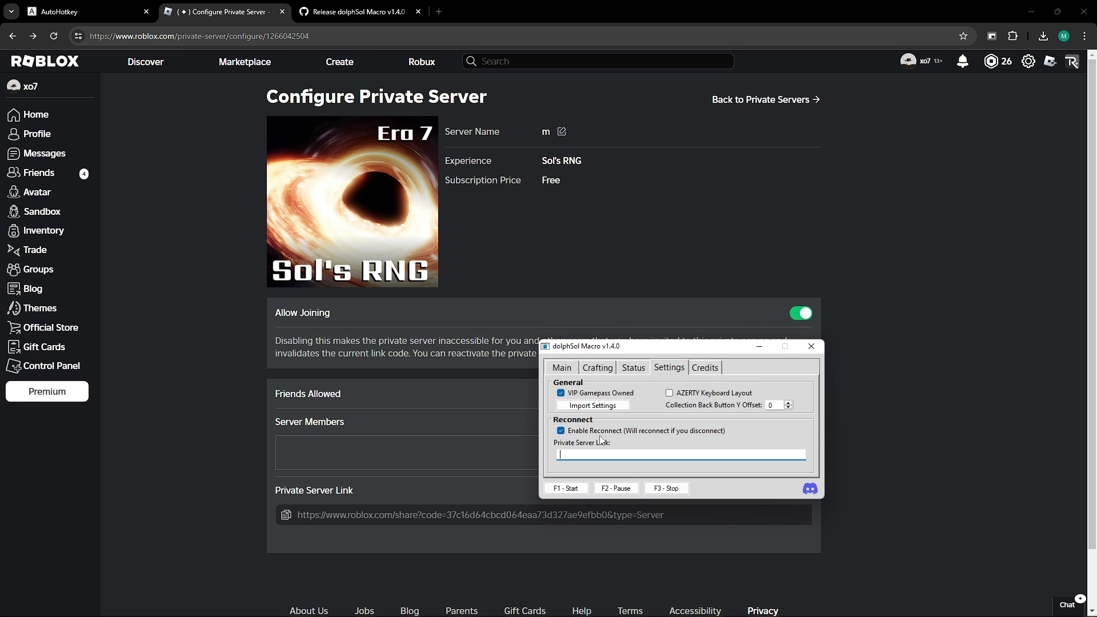
click(397, 481)
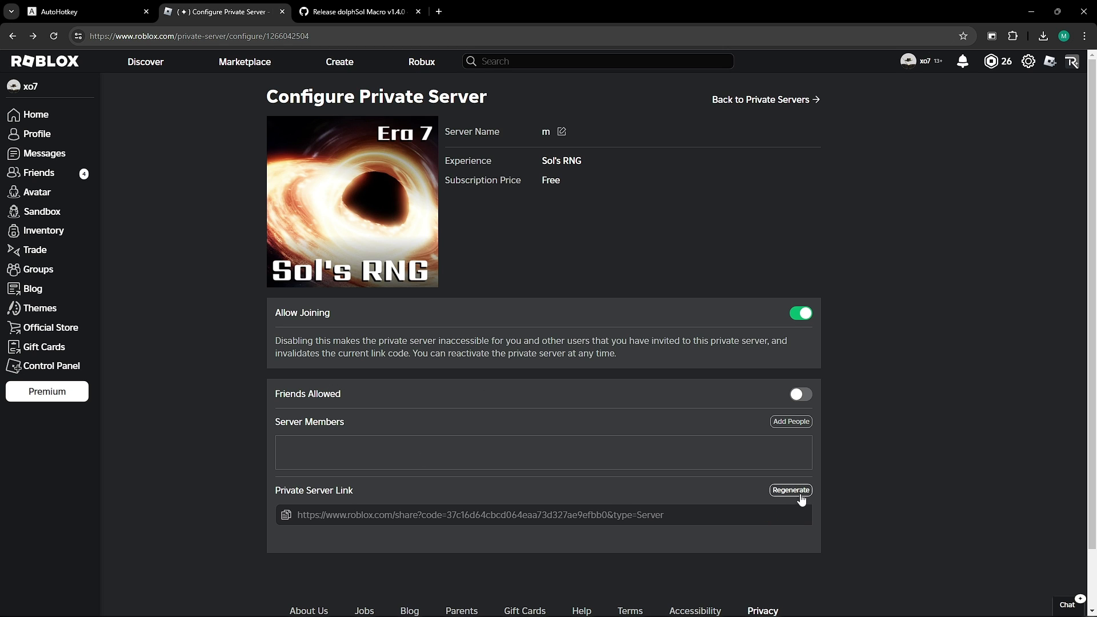
click(287, 519)
click(290, 38)
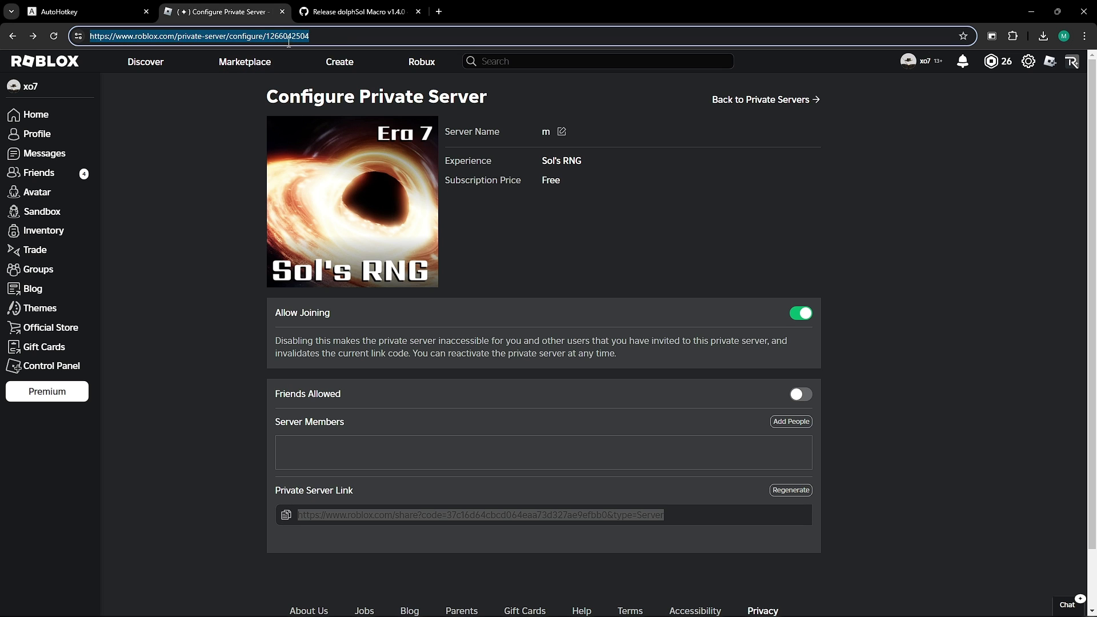
key(ctrl+v)
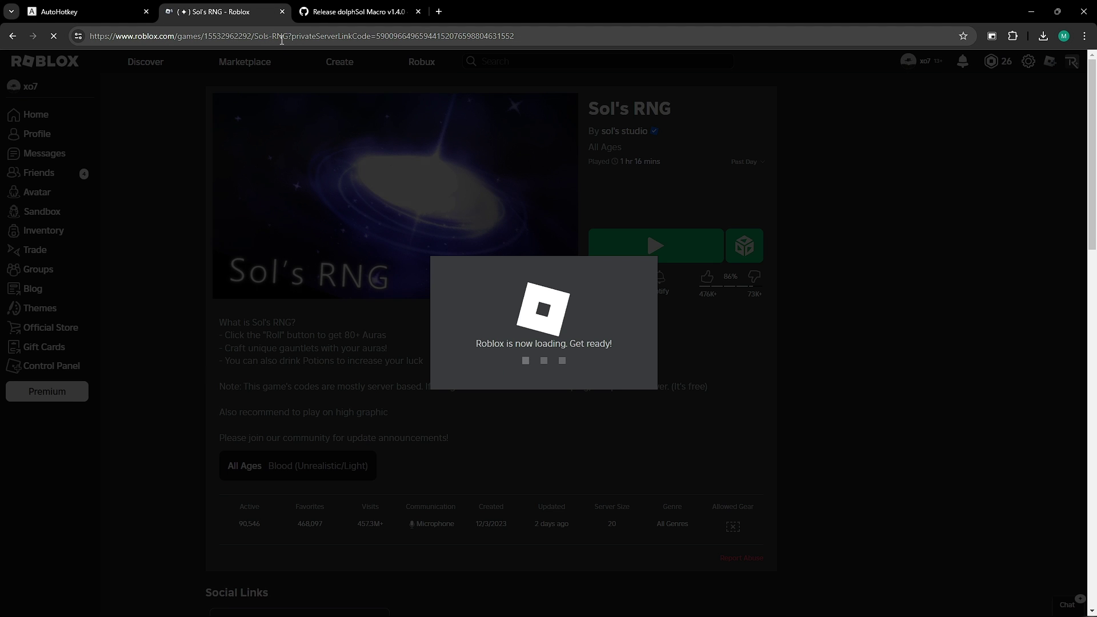
Copy the loaded Sol's RNG page's full address into the macro's Private Server Link setting for reconnecting.
click(275, 37)
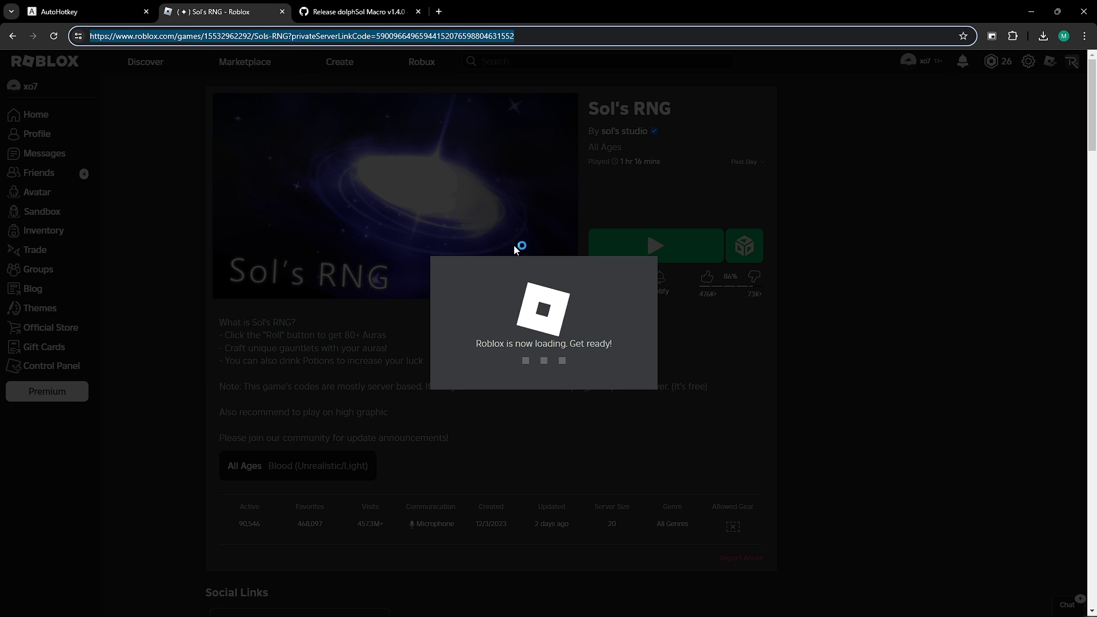
click(668, 605)
click(643, 454)
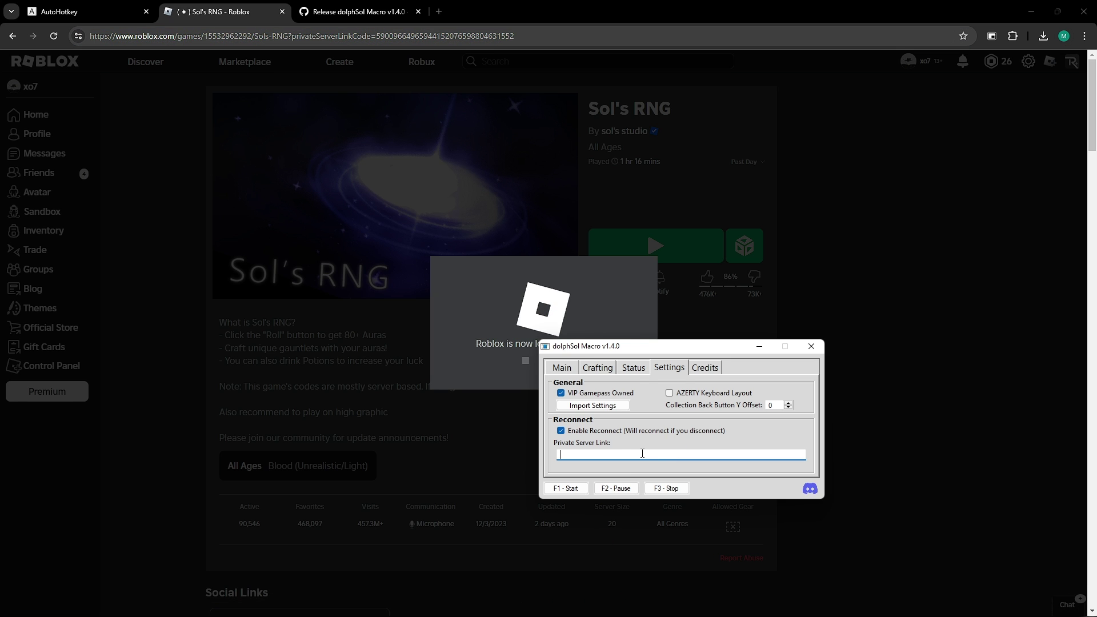
key(ctrl+v)
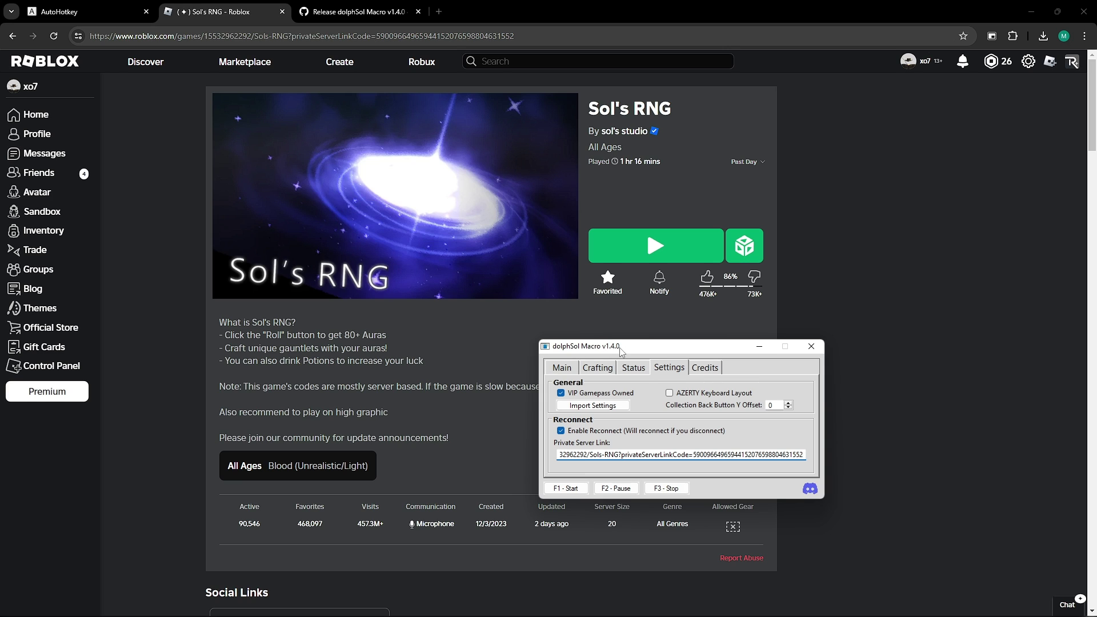
drag(619, 347, 658, 330)
click(606, 353)
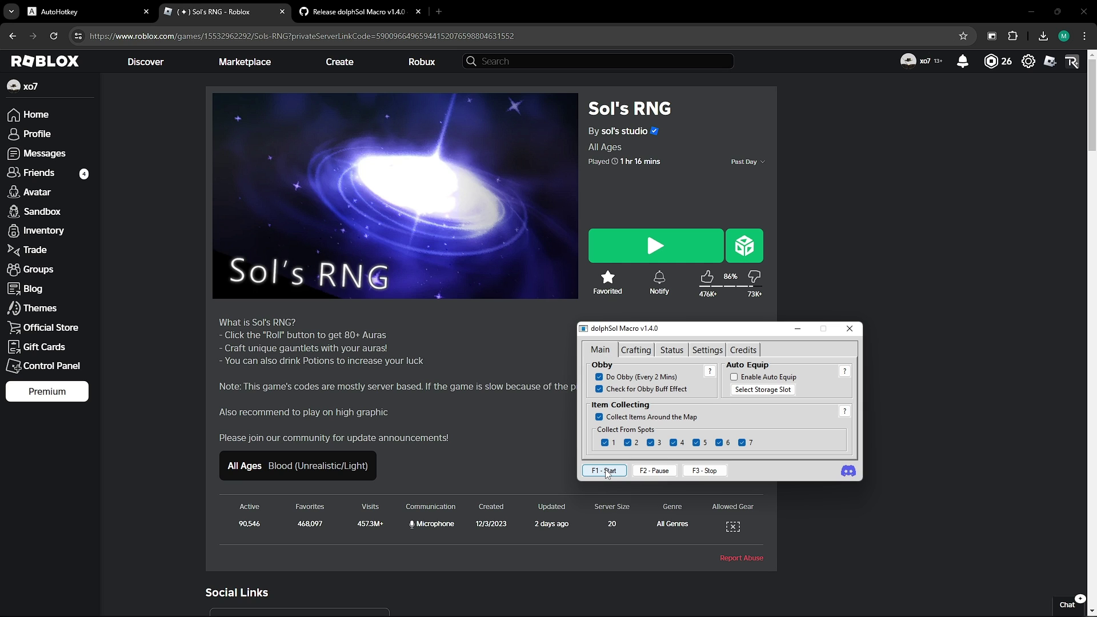
click(693, 354)
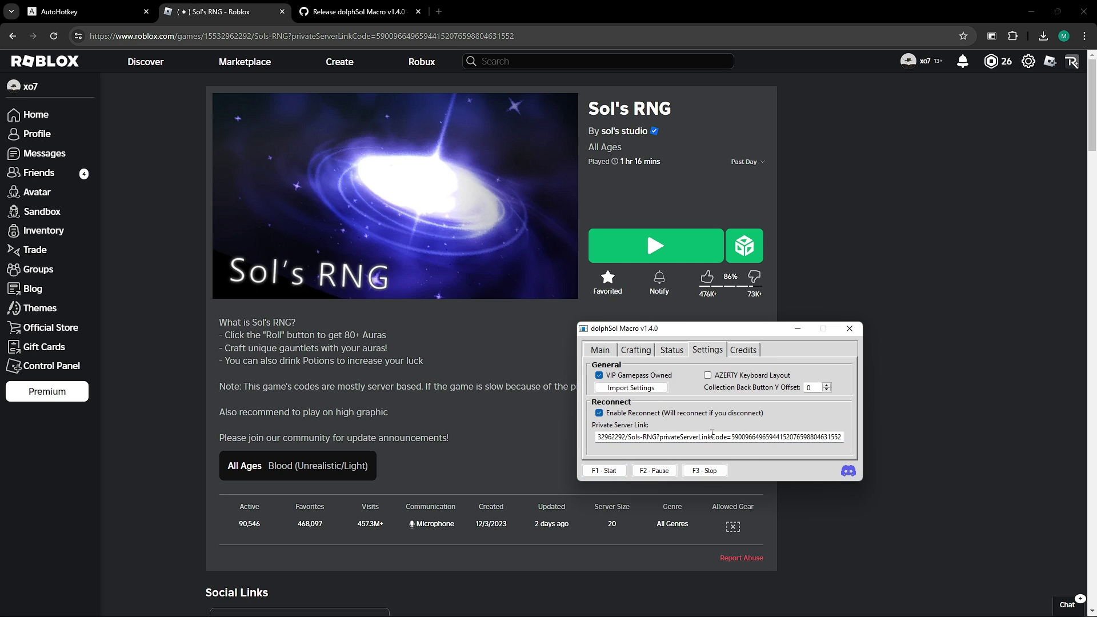
Return to the macro's main options, start the macro, and turn on Auto roll in Sol's RNG.
click(605, 351)
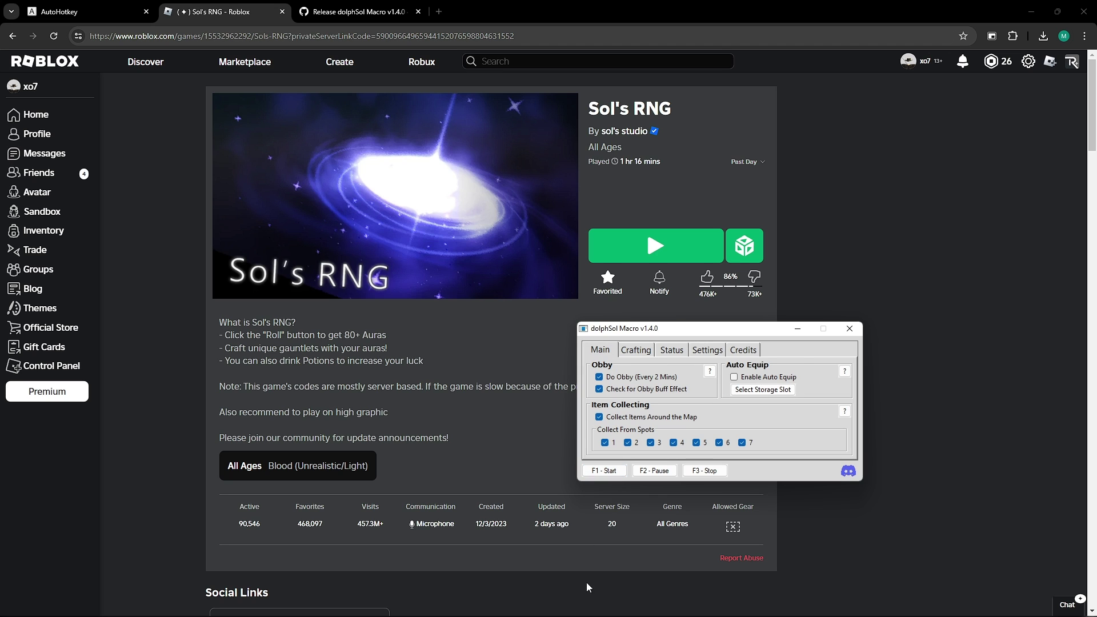
mouse_move(680, 603)
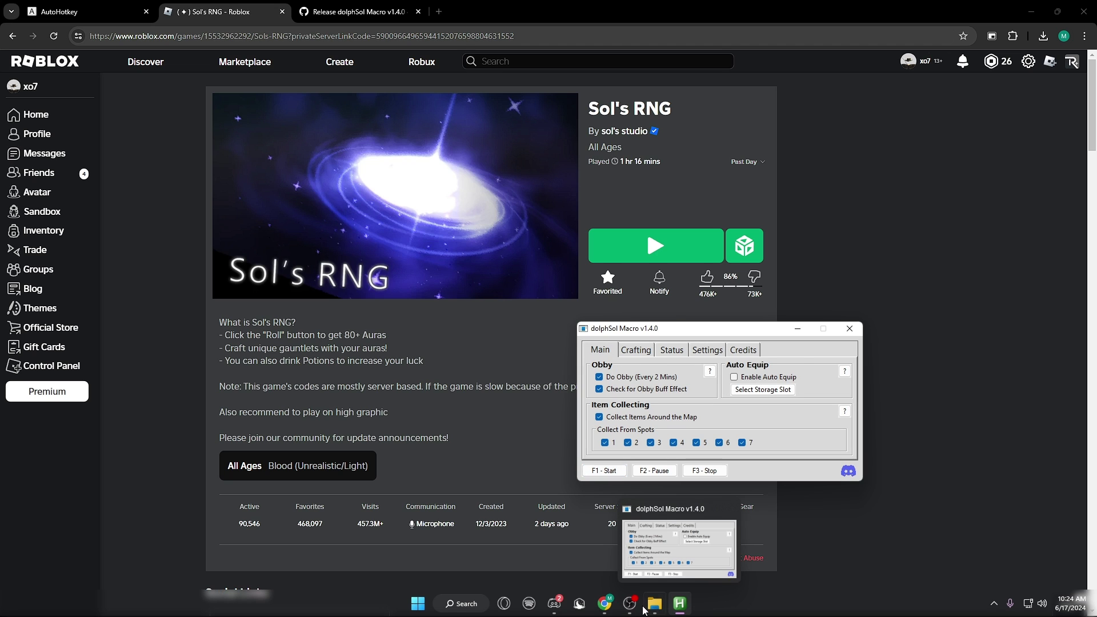
click(605, 472)
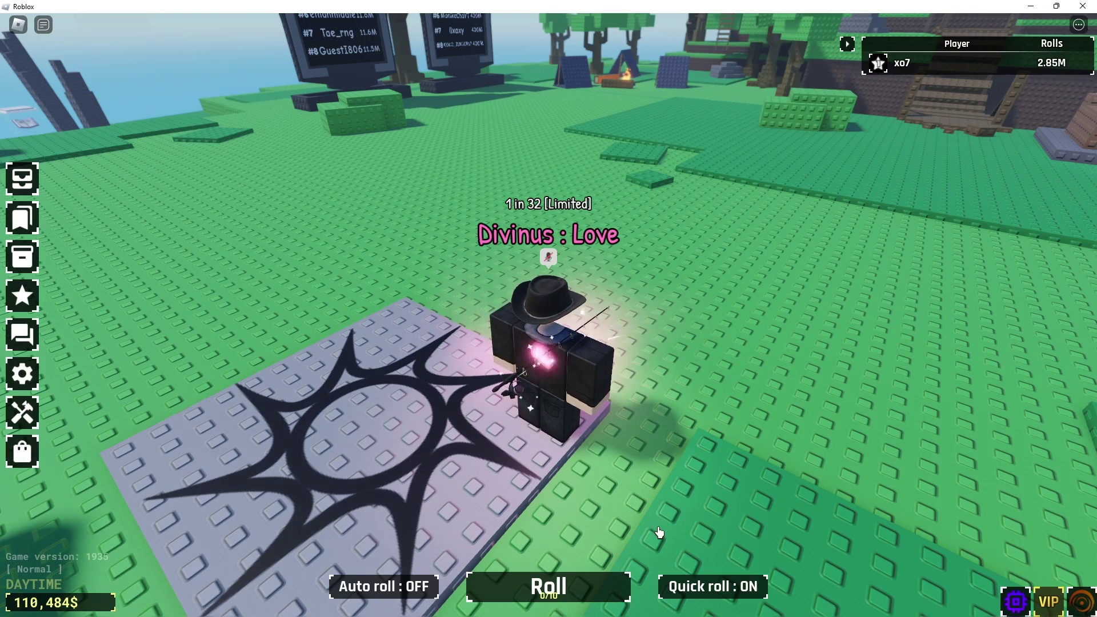
click(384, 587)
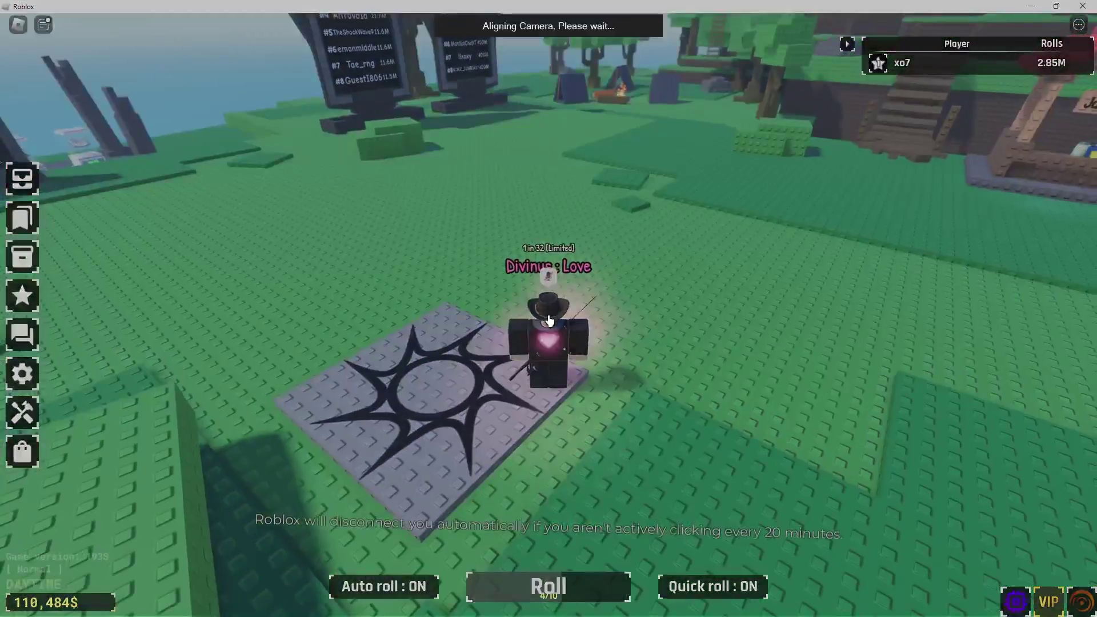
Reset the character and briefly open the Collection to align the camera.
key(Escape)
key(r)
key(Return)
key(Escape)
key(Escape)
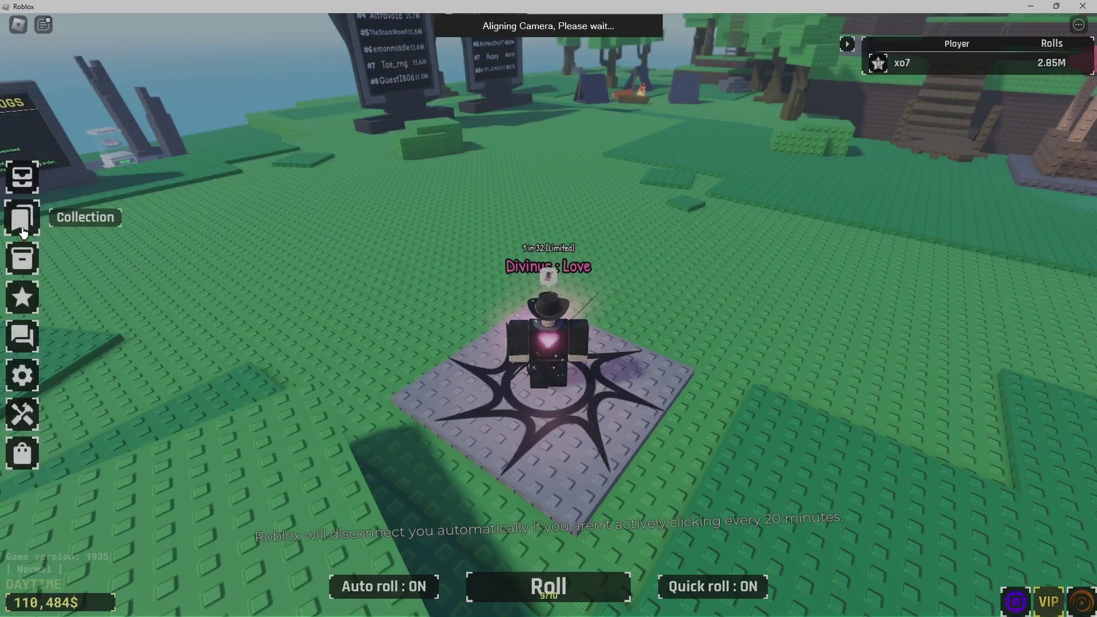
click(22, 220)
click(166, 72)
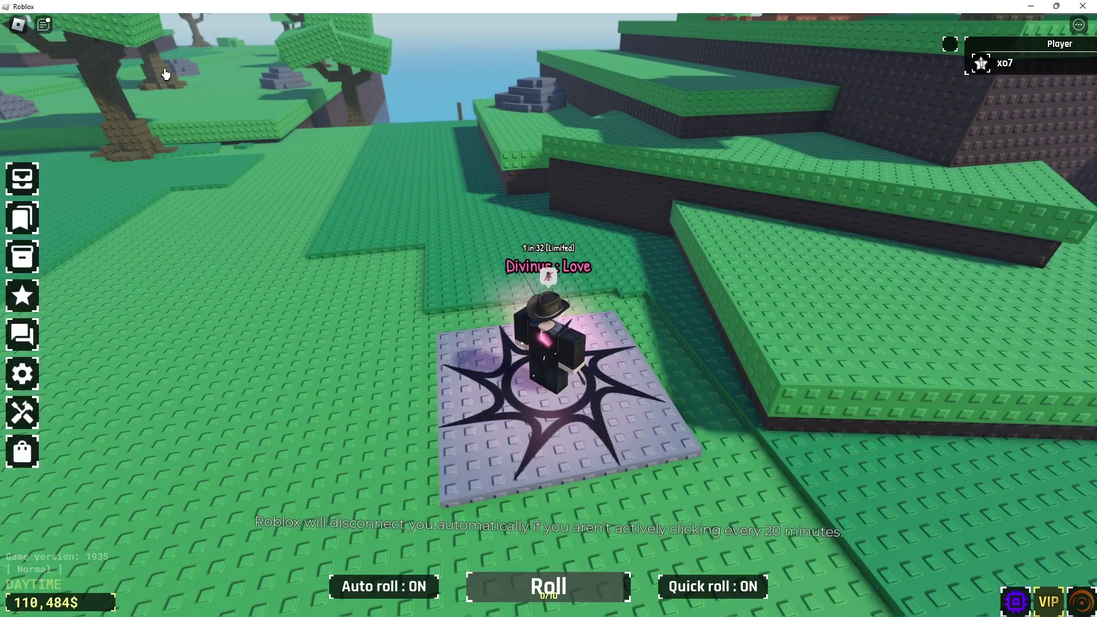
key(Escape)
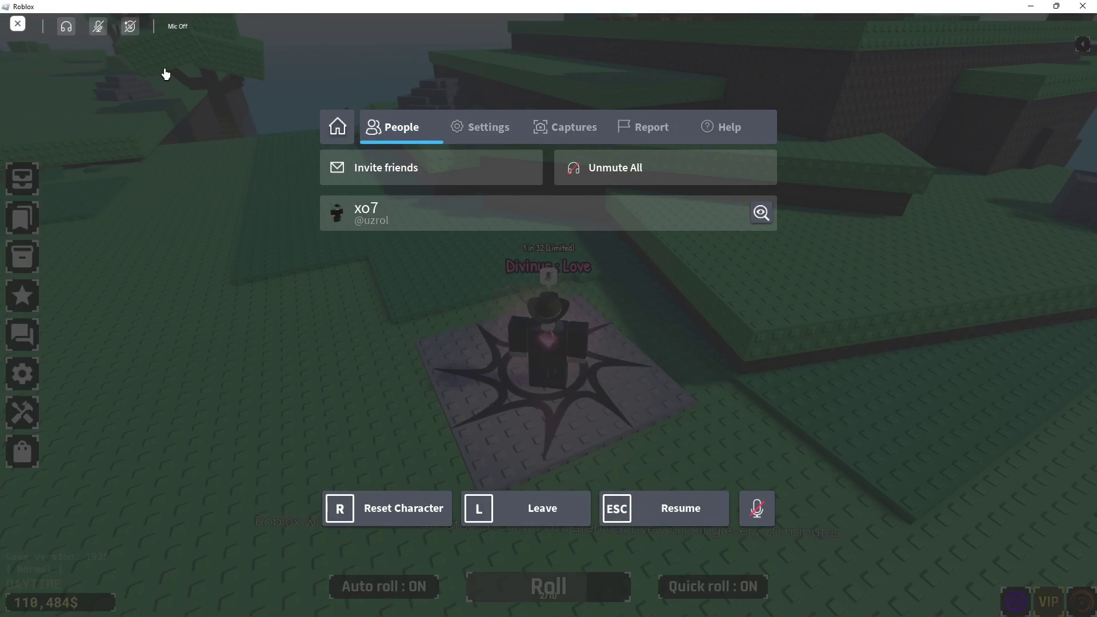
click(636, 350)
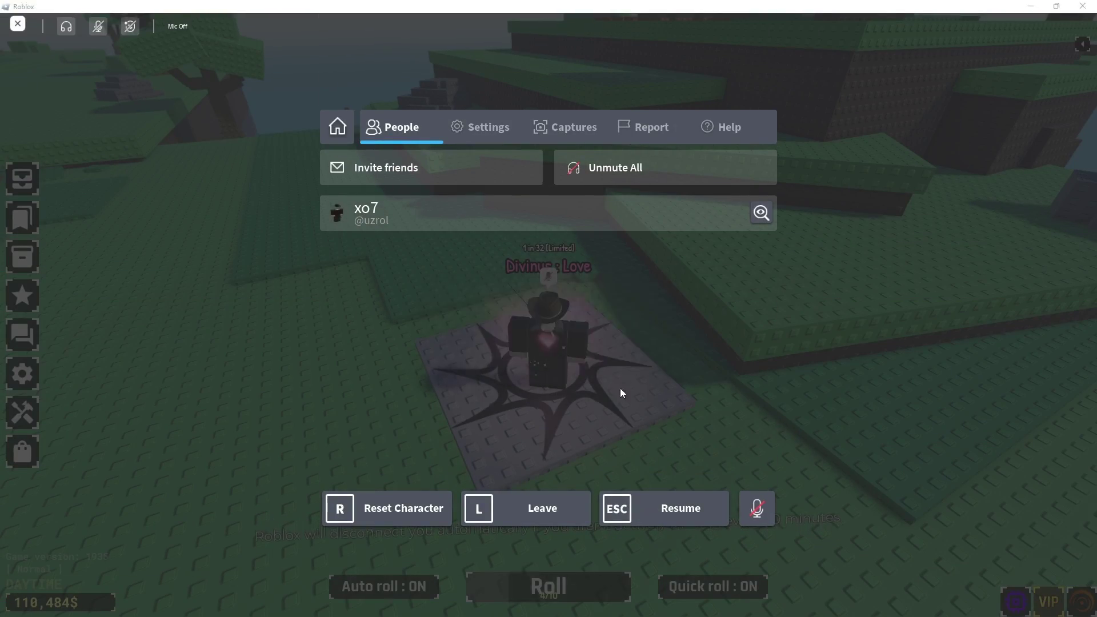
click(644, 299)
key(Escape)
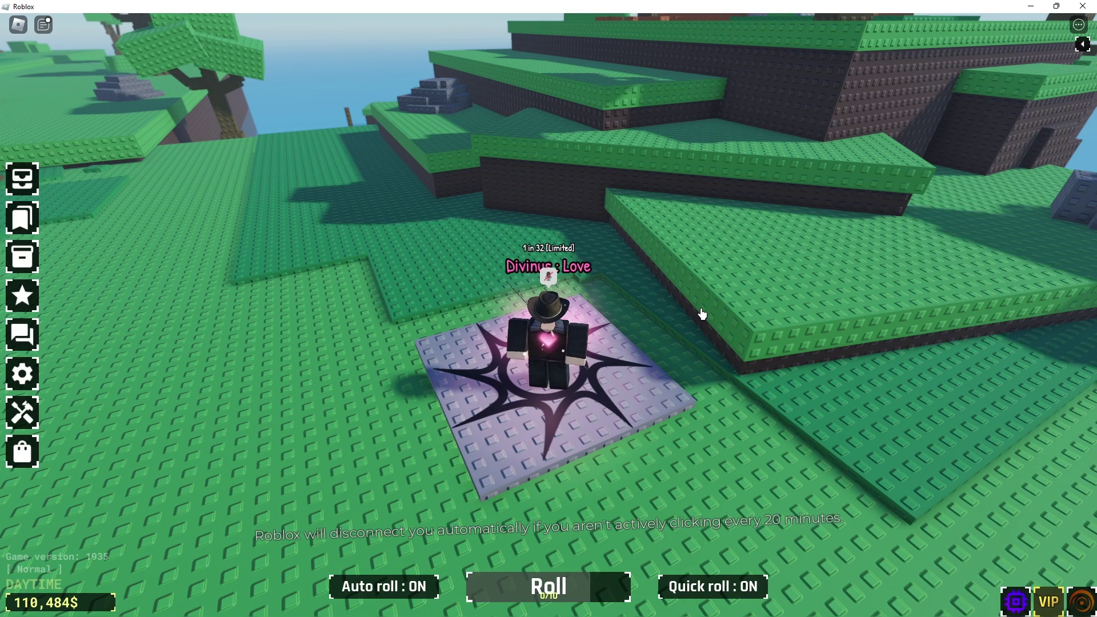
Set Roblox's Camera Mode to Default (Classic) and the Maximum Frame Rate to 60 FPS.
key(Escape)
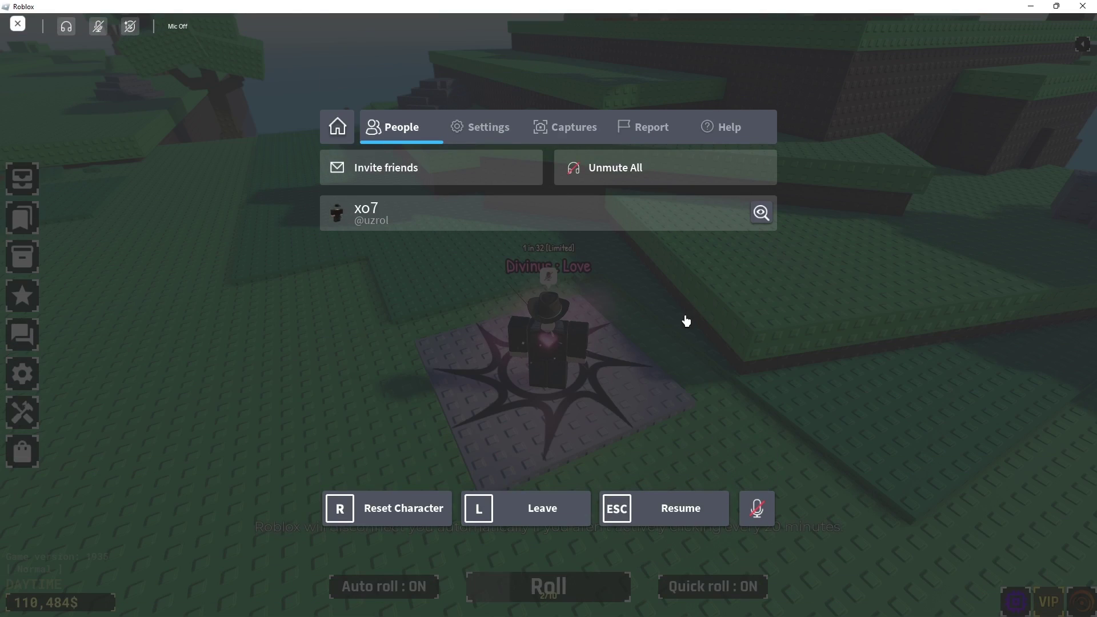
click(489, 128)
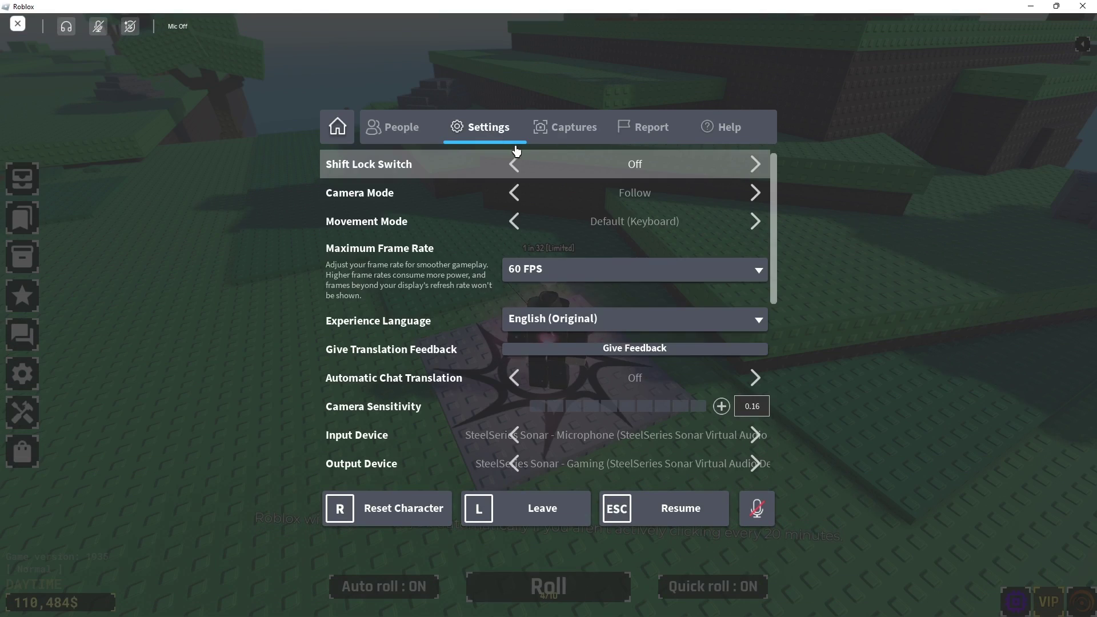
click(756, 193)
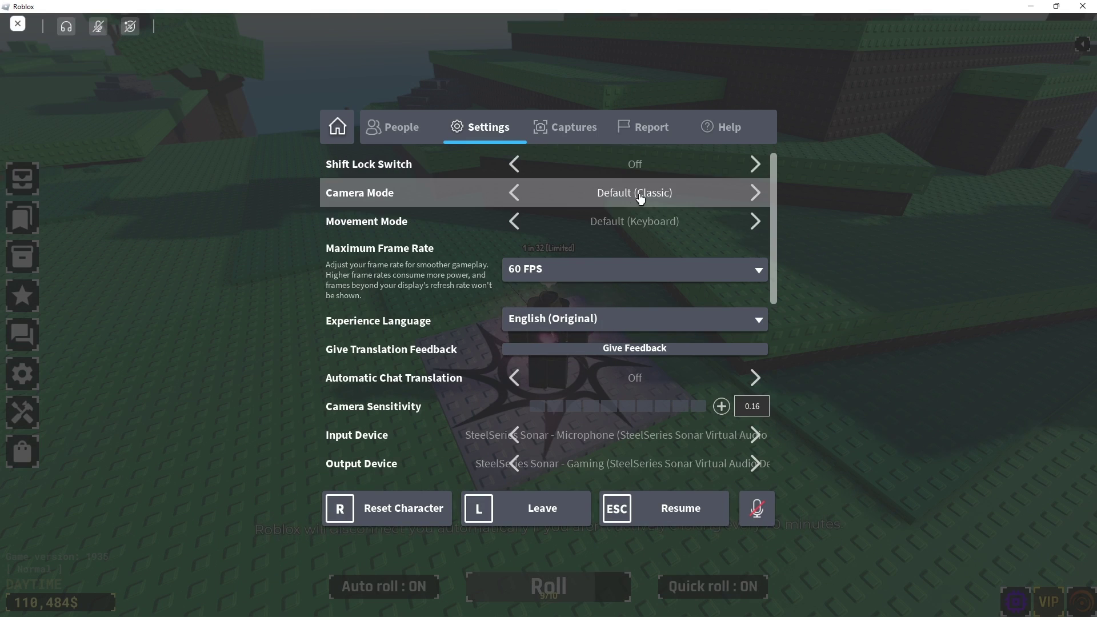
click(555, 284)
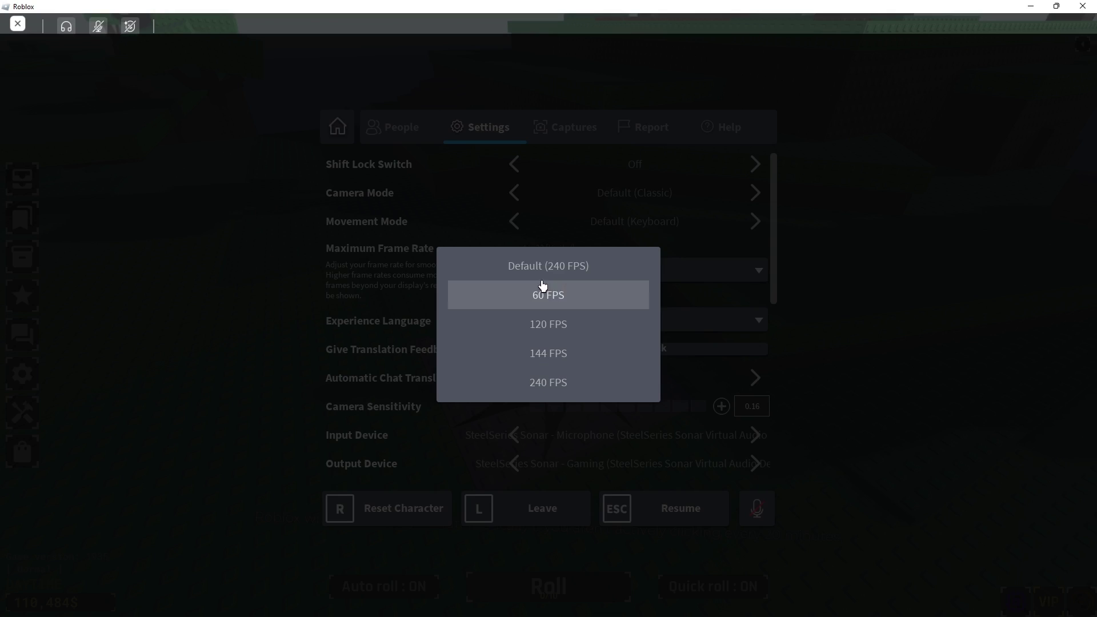
click(498, 298)
Turn on Fullscreen in the Roblox settings and return to the game.
scroll(549, 274, down, 5)
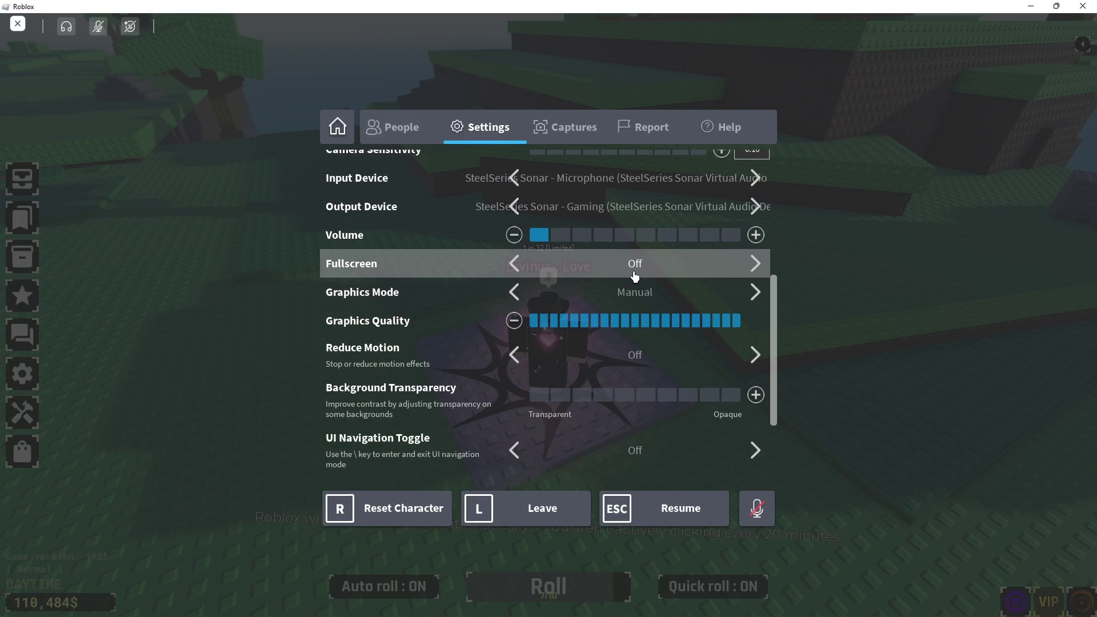
click(661, 274)
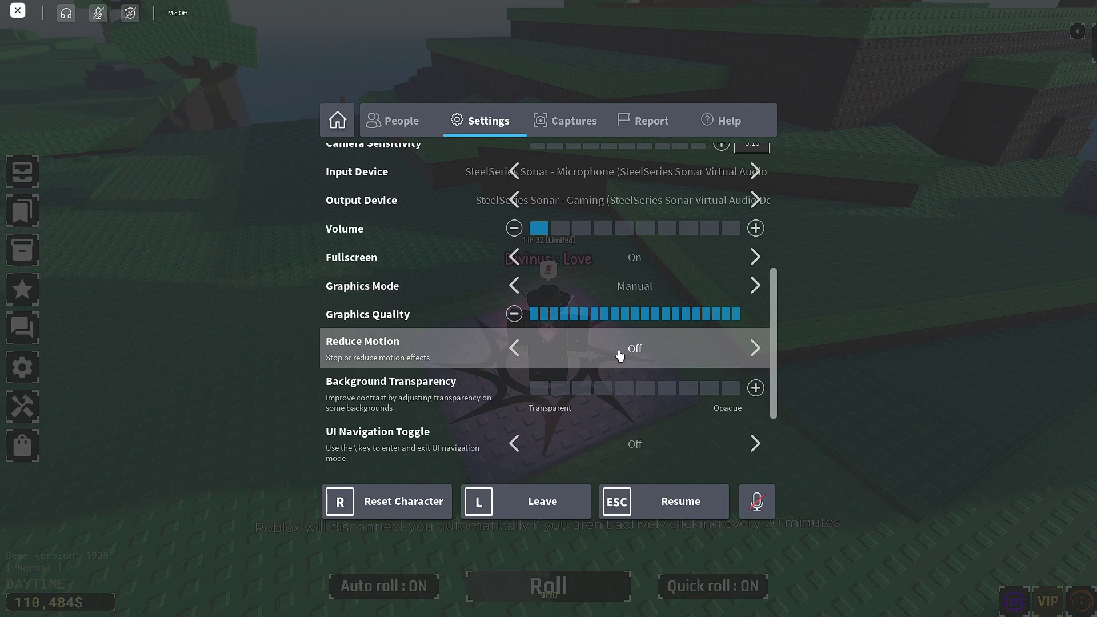
key(Escape)
Enable Auto Equip in the dolphSol Macro window and open the Storage in Sol's RNG.
key(alt+Tab)
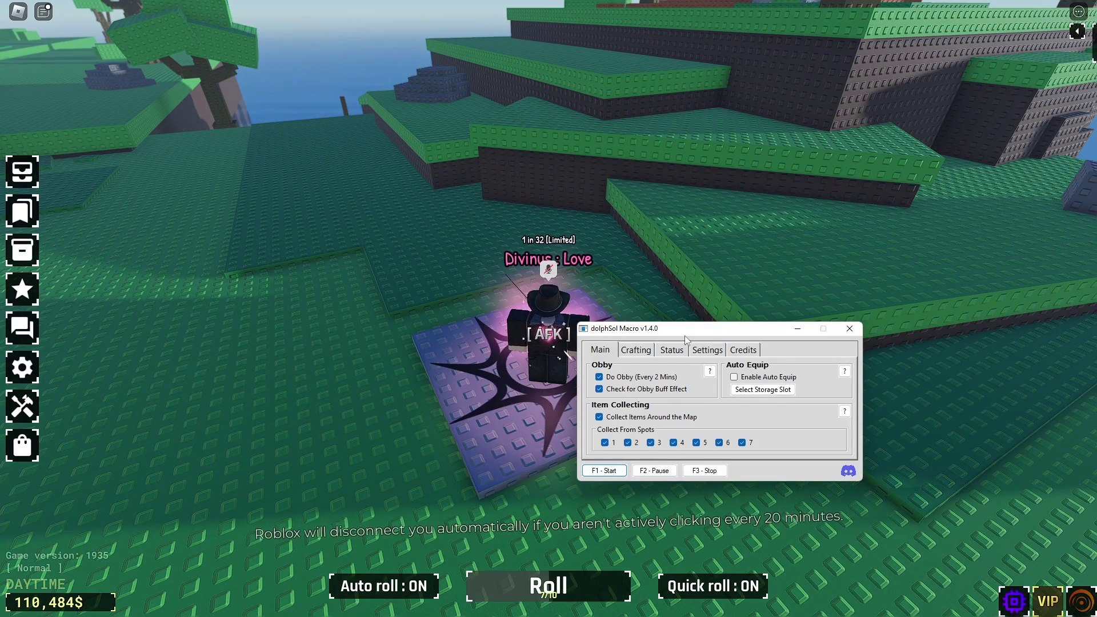
click(734, 378)
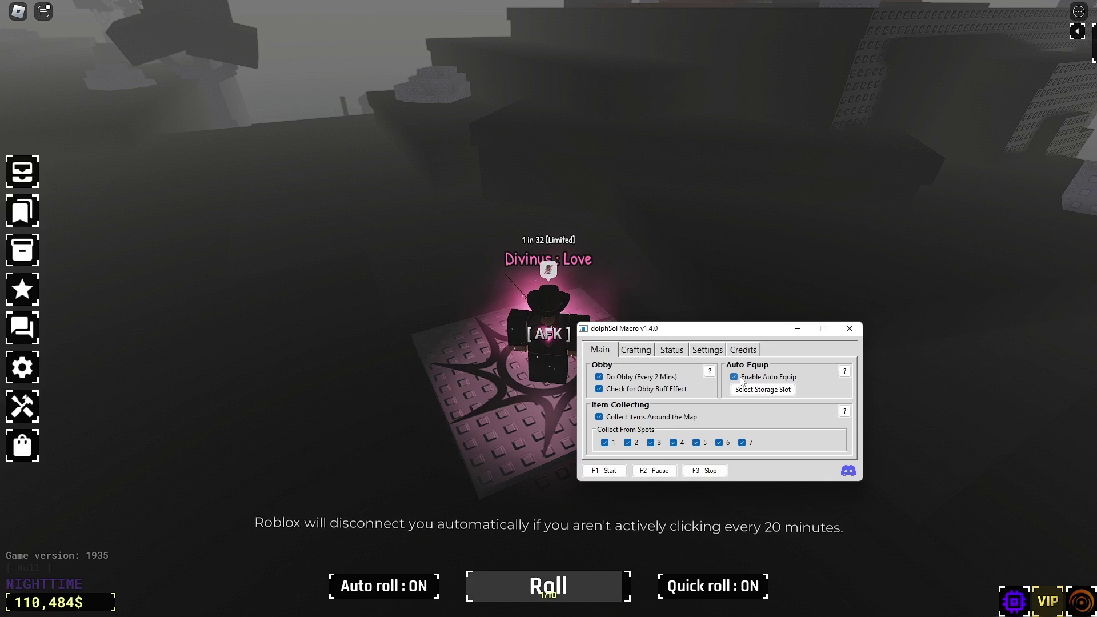
click(702, 268)
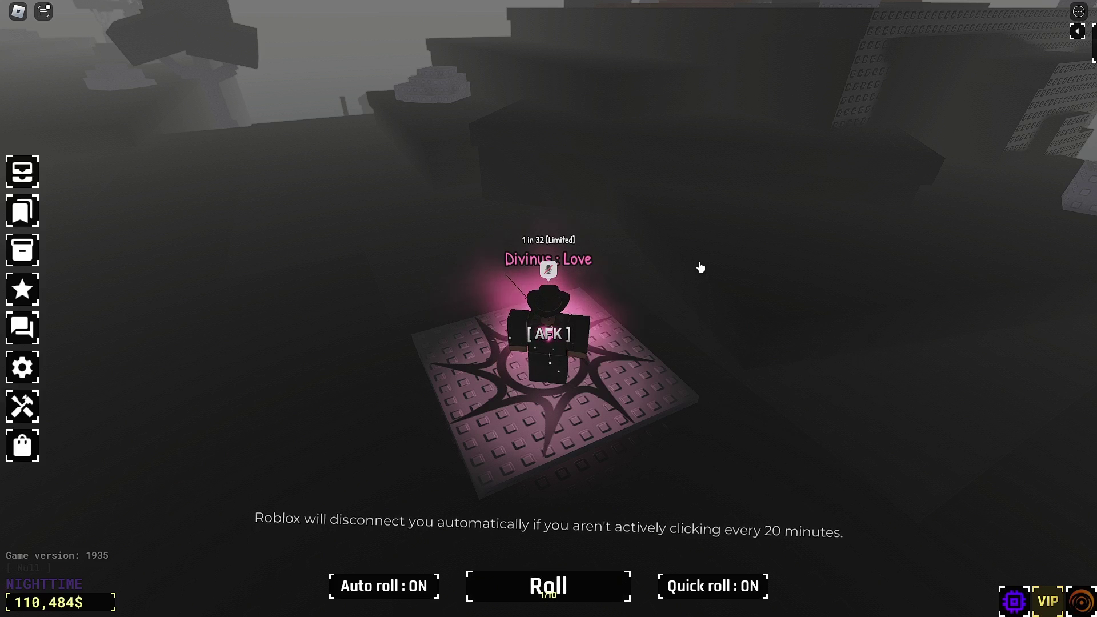
click(22, 171)
Assign the Divinus : Love slot under Special Auras as the macro's Auto Equip storage slot.
key(alt+Tab)
click(763, 389)
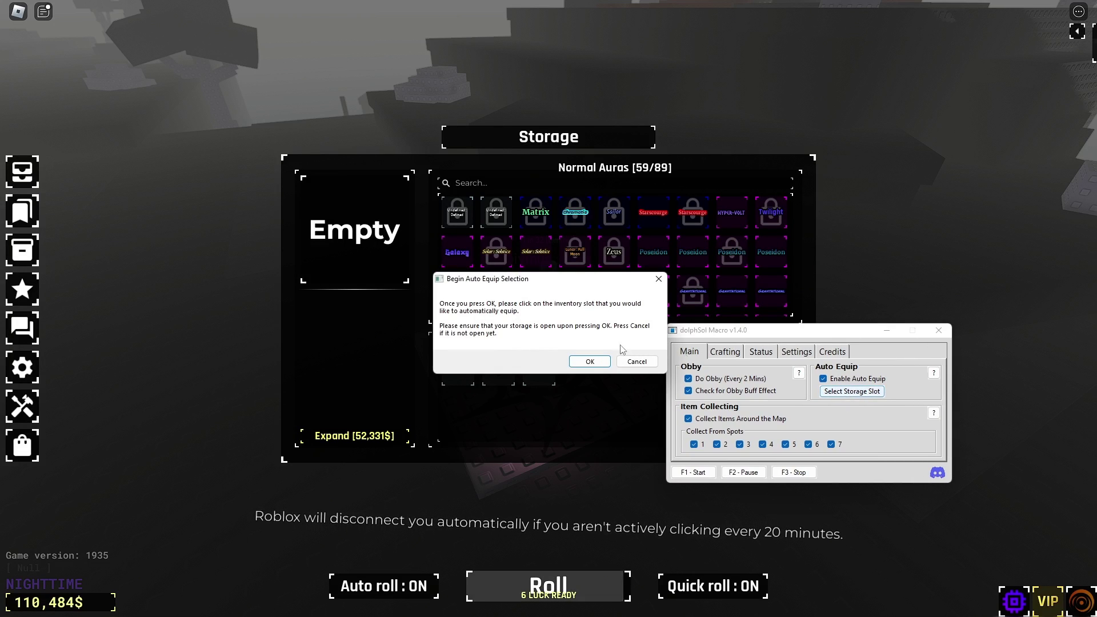
click(593, 361)
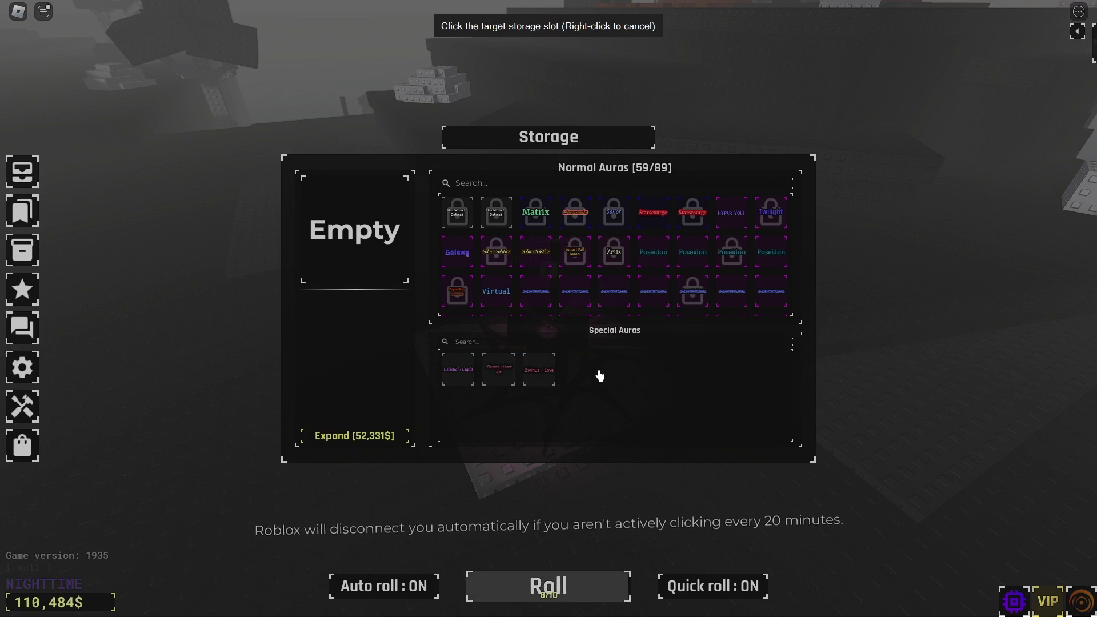
click(537, 375)
click(564, 348)
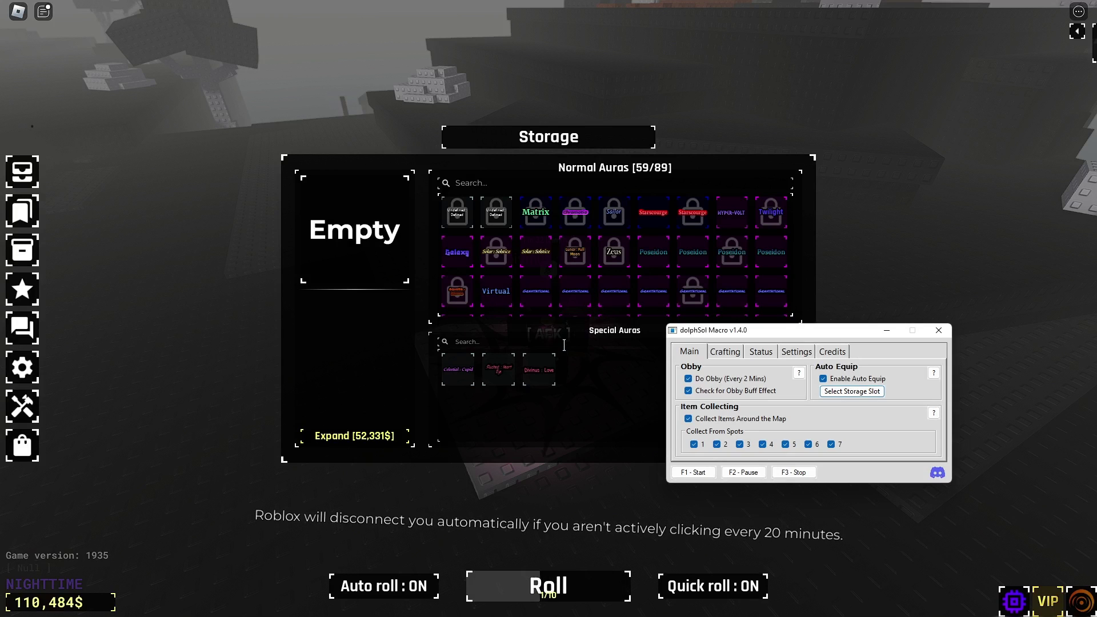
Start the macro again, reset the character, and open and close the Collection for camera alignment.
key(F1)
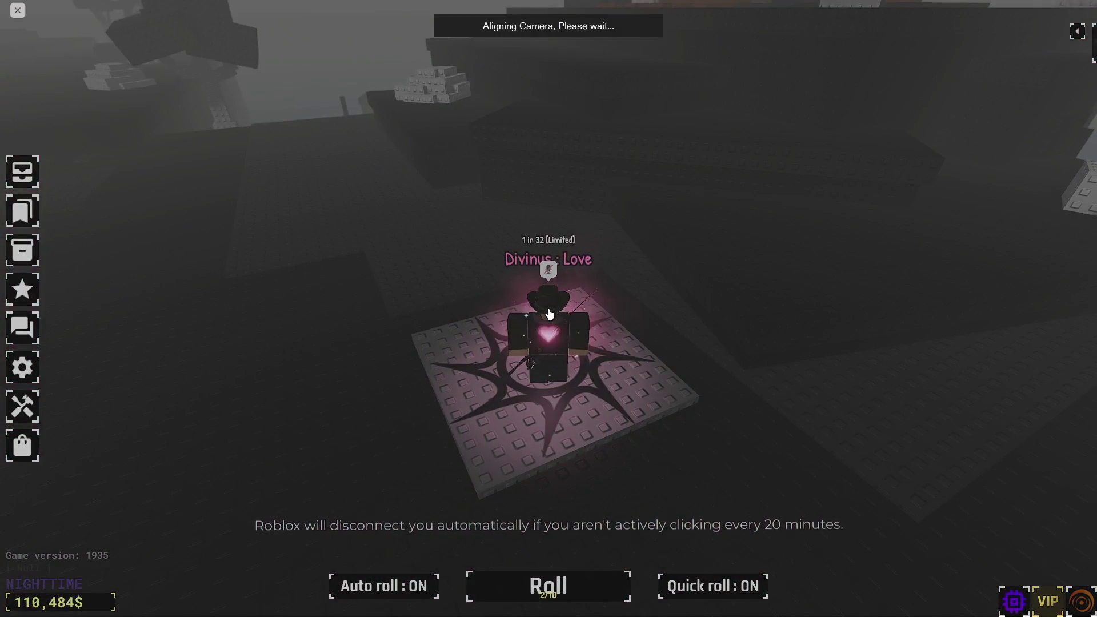
key(Escape)
key(r)
key(Escape)
key(Escape)
click(23, 227)
click(165, 62)
Toggle the Roblox Camera Mode between Default (Classic) and Follow, and reset the character.
key(Escape)
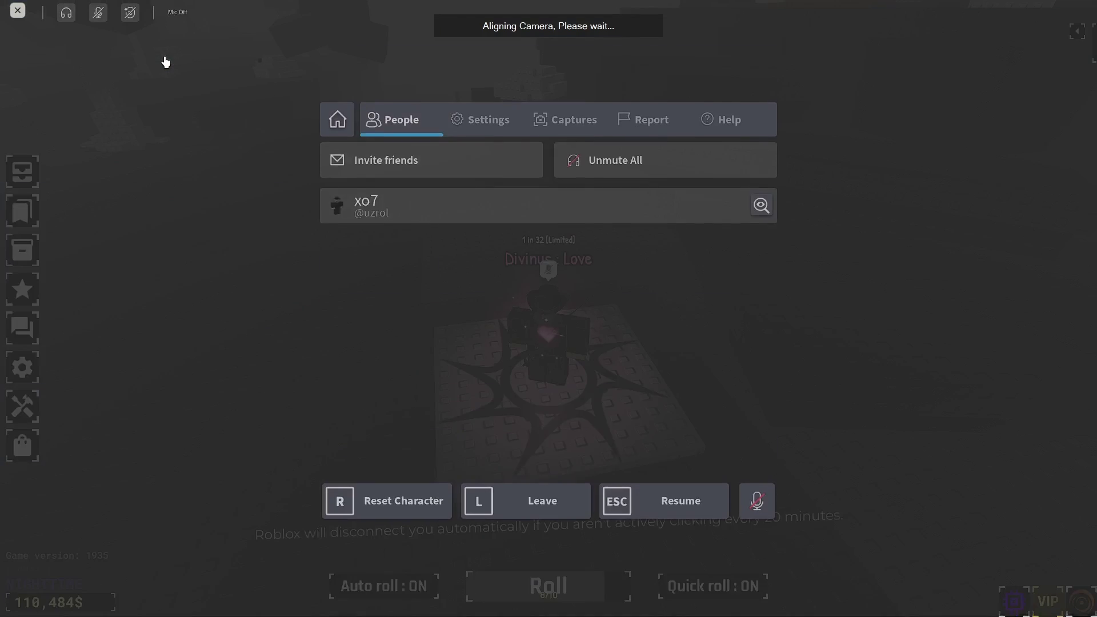
key(Escape)
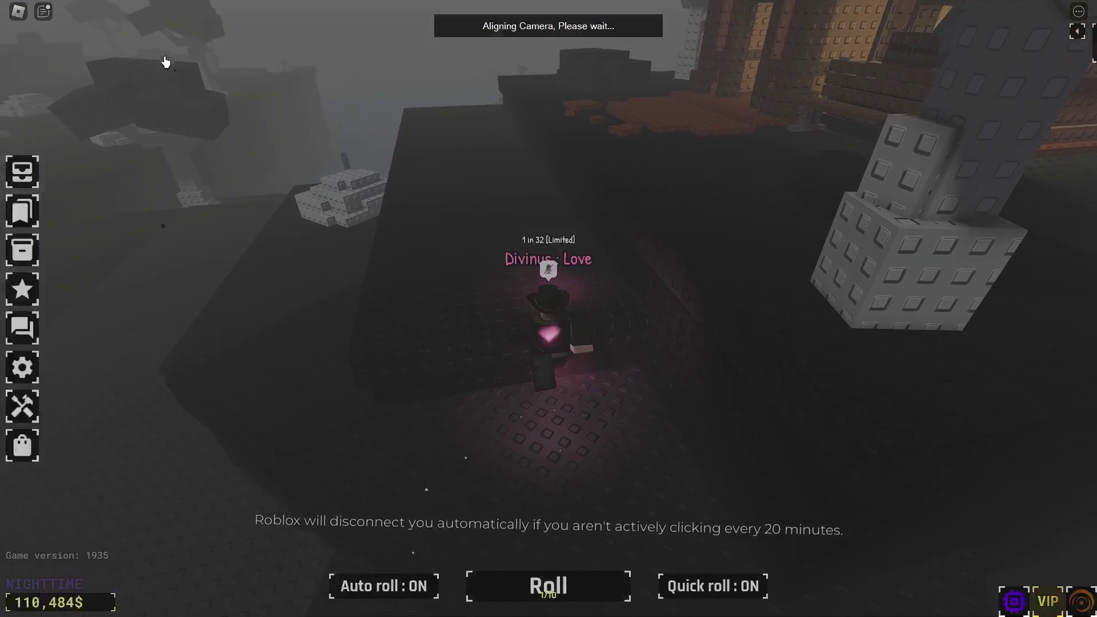
key(Escape)
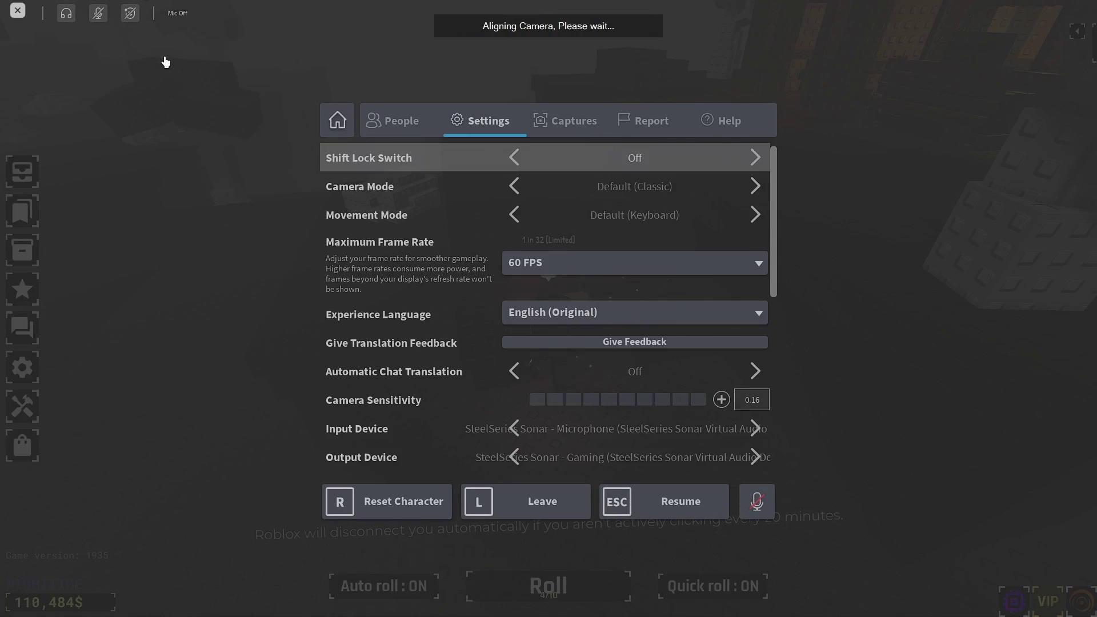
key(Escape)
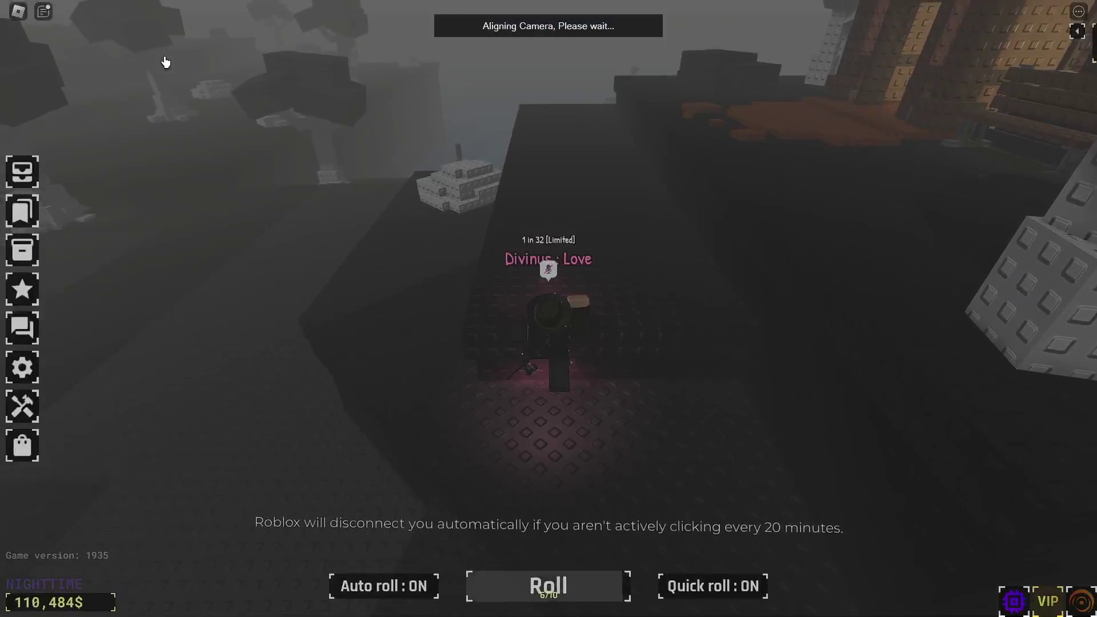
key(Escape)
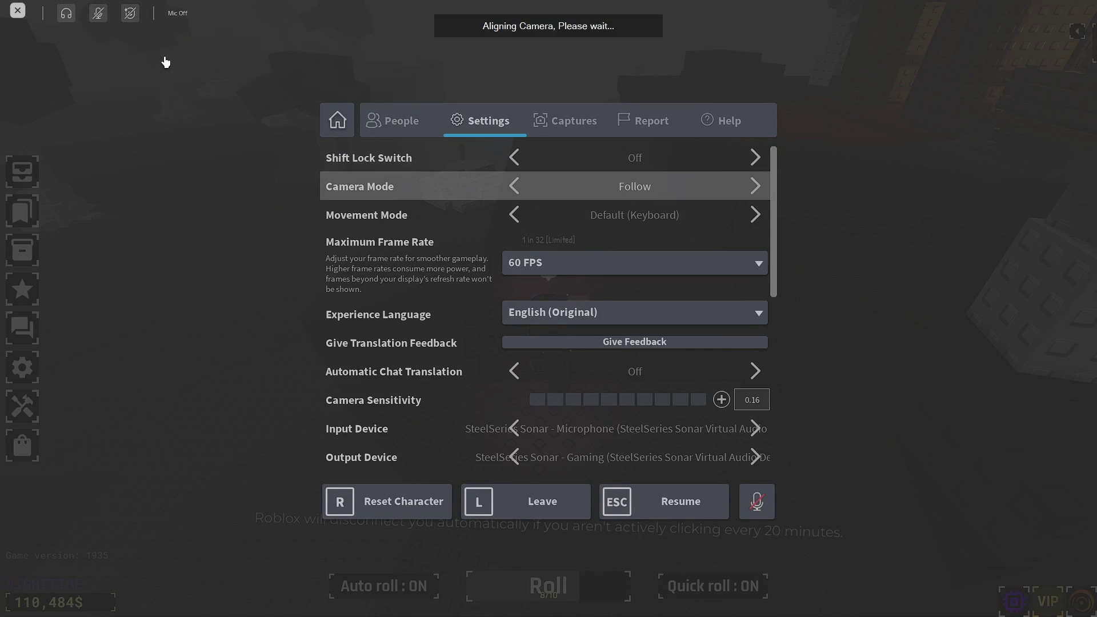
key(r)
key(Return)
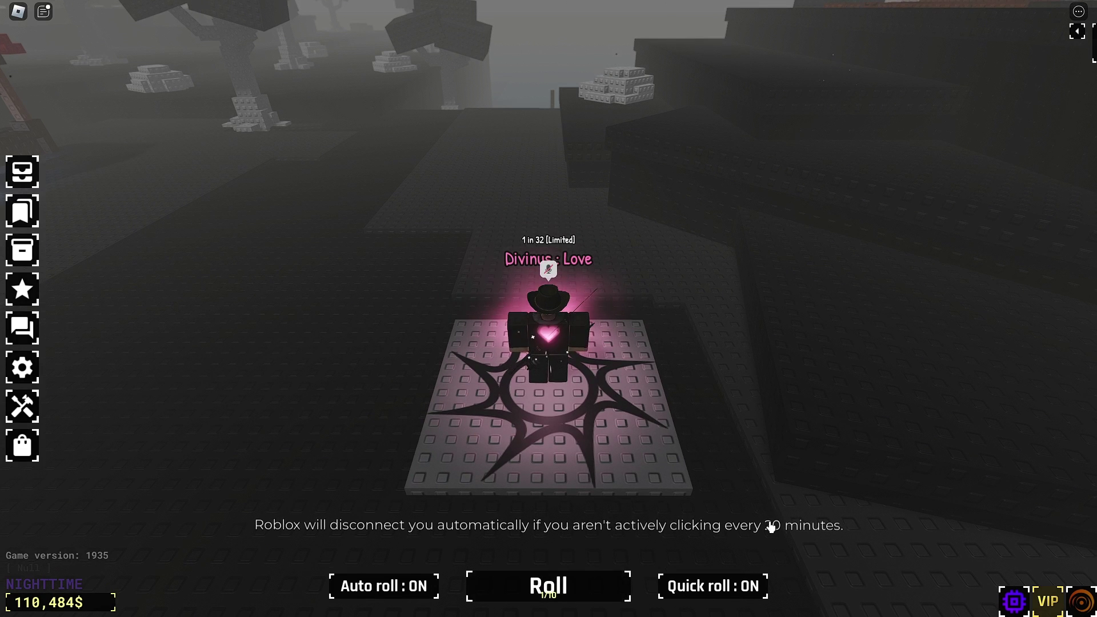
Equip the Divinus : Love aura from the Storage and close the Storage.
click(22, 171)
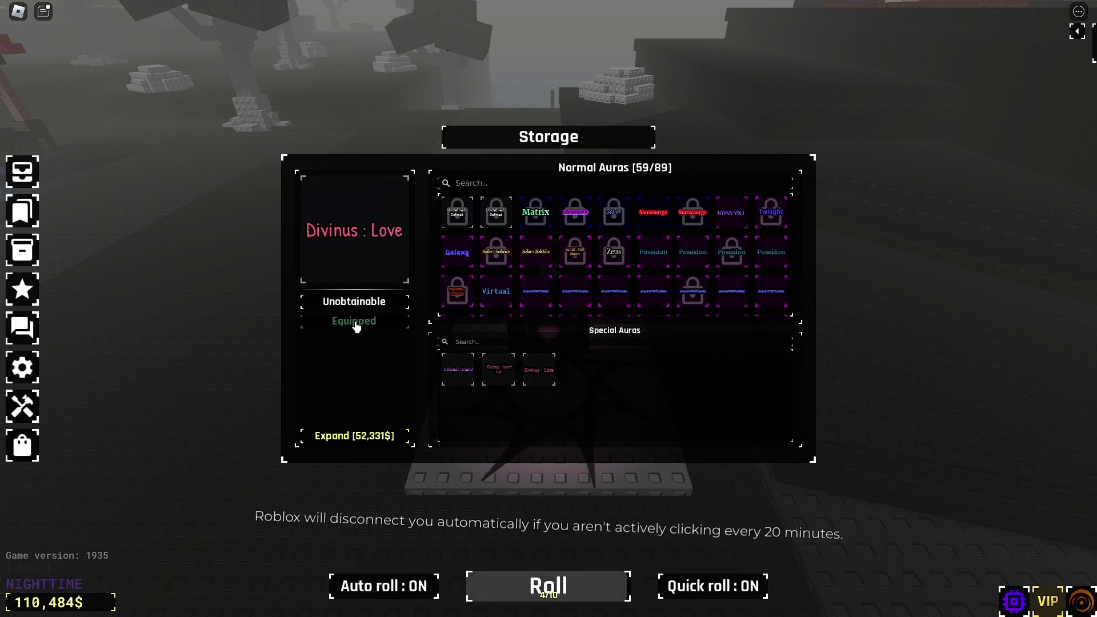
click(22, 171)
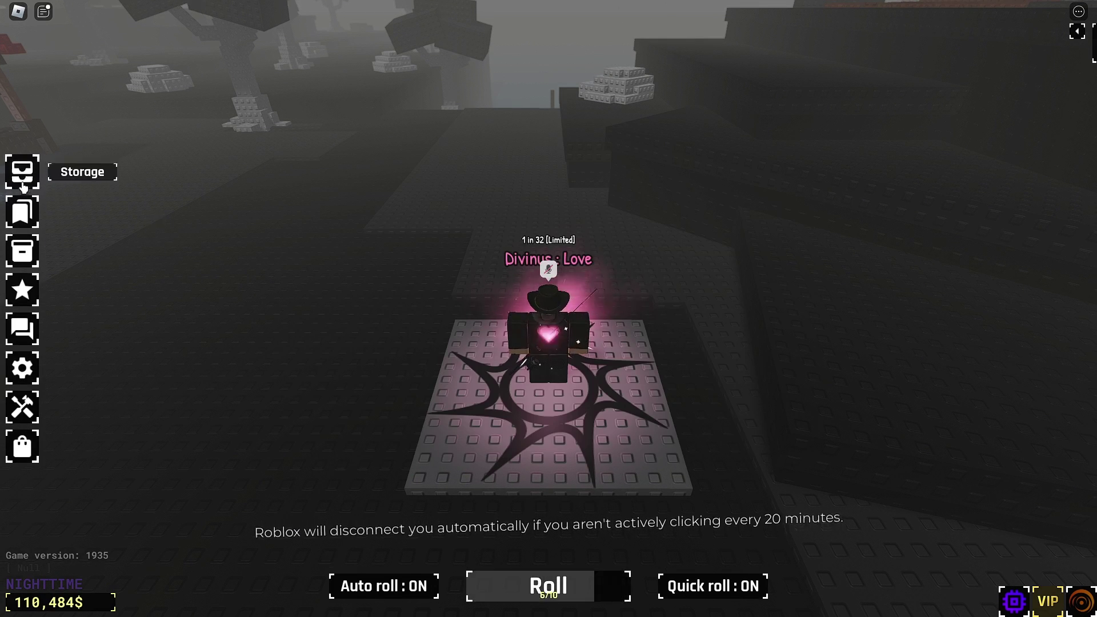
click(23, 171)
View the Items section of the Inventory and close the Inventory.
click(22, 249)
click(723, 171)
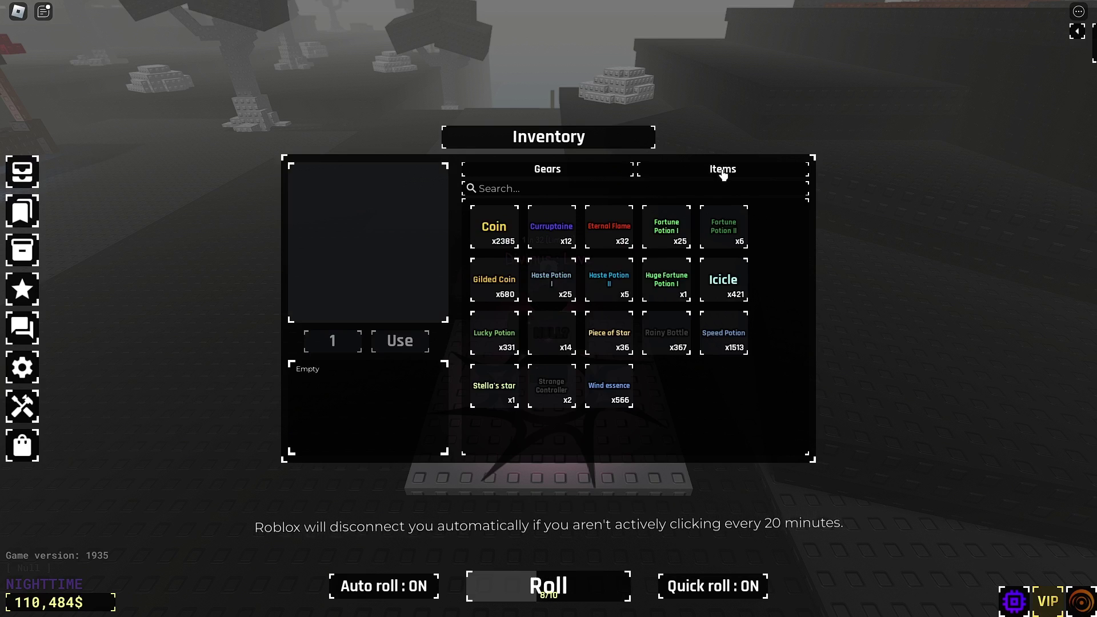
click(22, 251)
Reset the character and walk from the spawn pad past Jake's Workshop to the cliff edge above the wooden dock.
key(Escape)
key(r)
key(Return)
key(w)
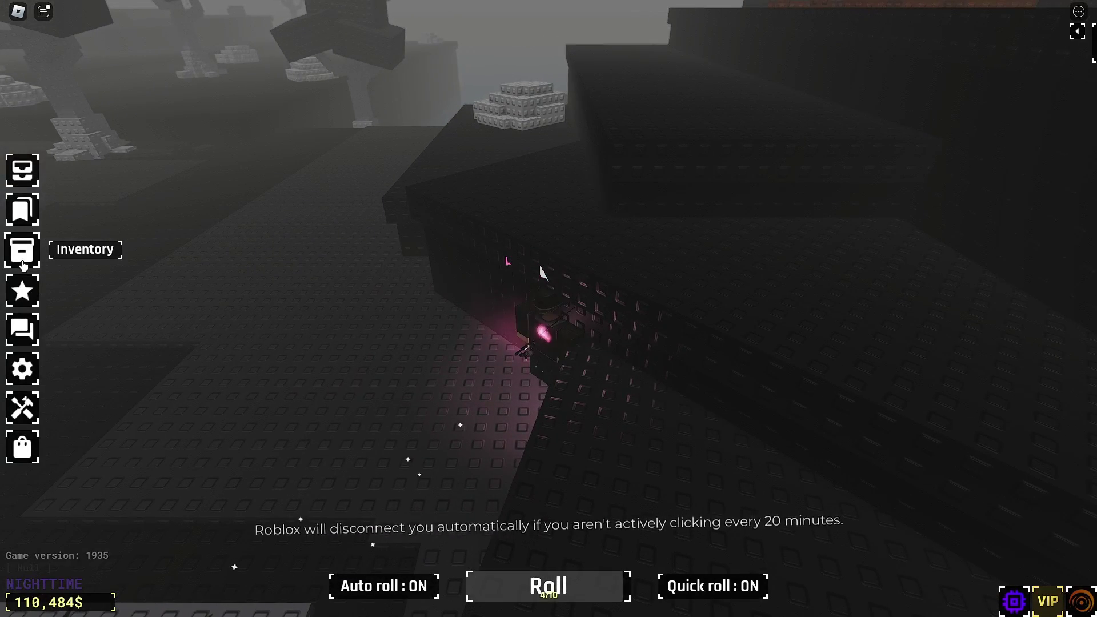
key(a)
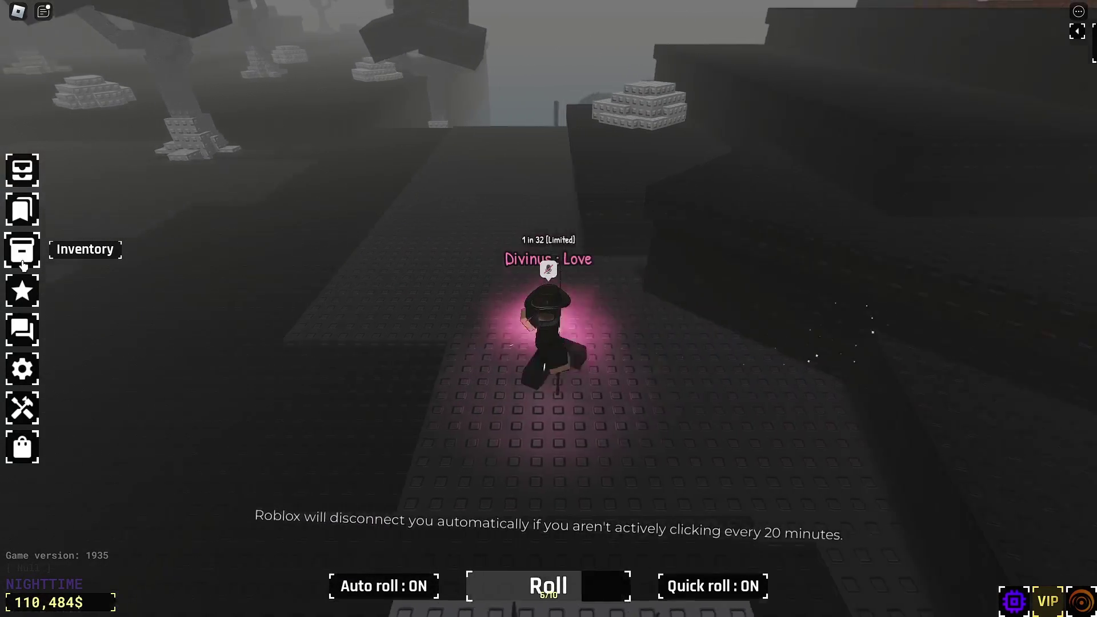
key(a)
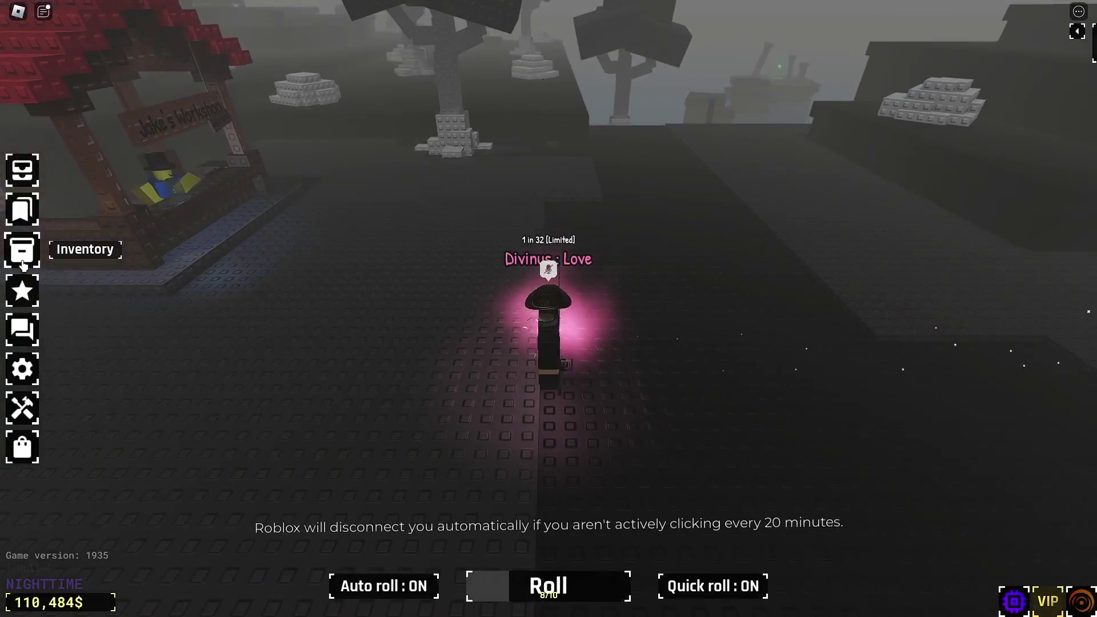
key(d)
key(d)
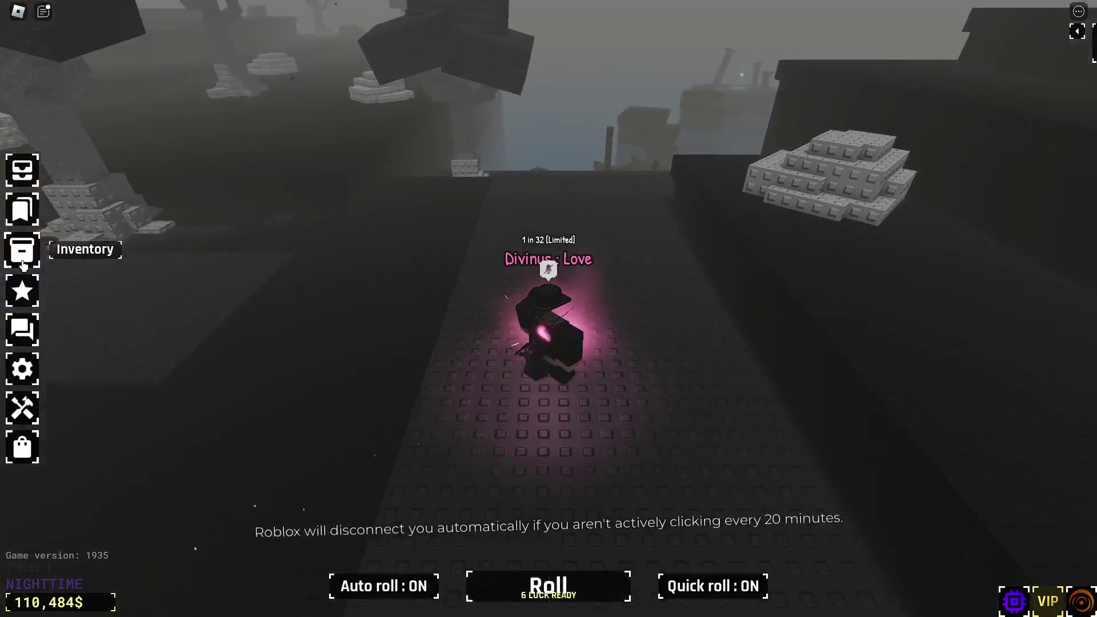
key(d)
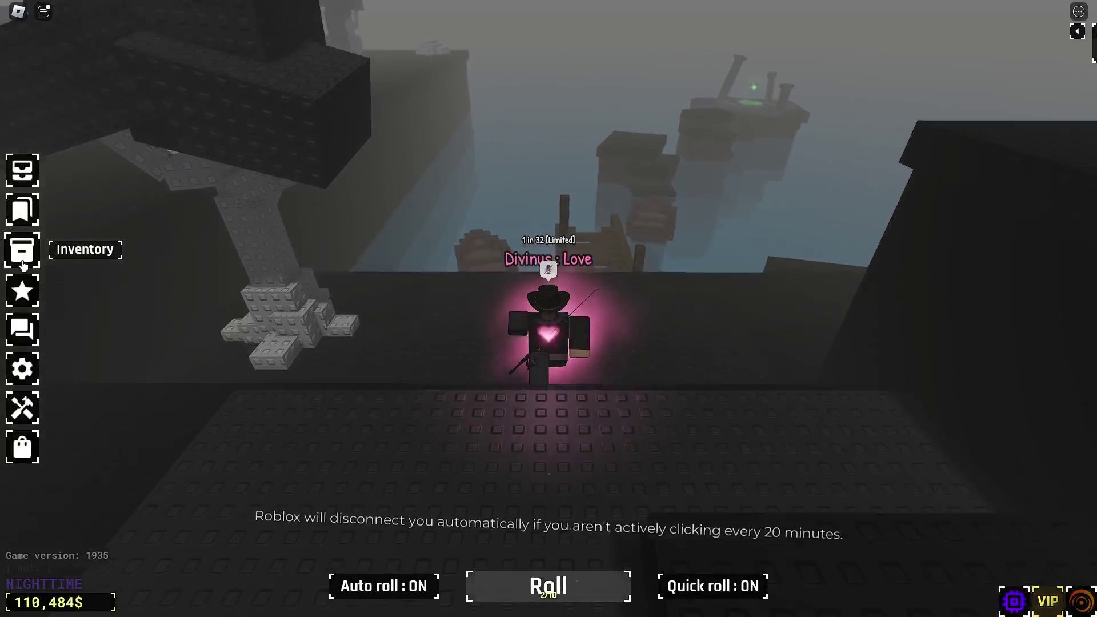
Cross the wooden dock and the rock islands in the water to reach the green glowing portal on the ruined platform.
key(w)
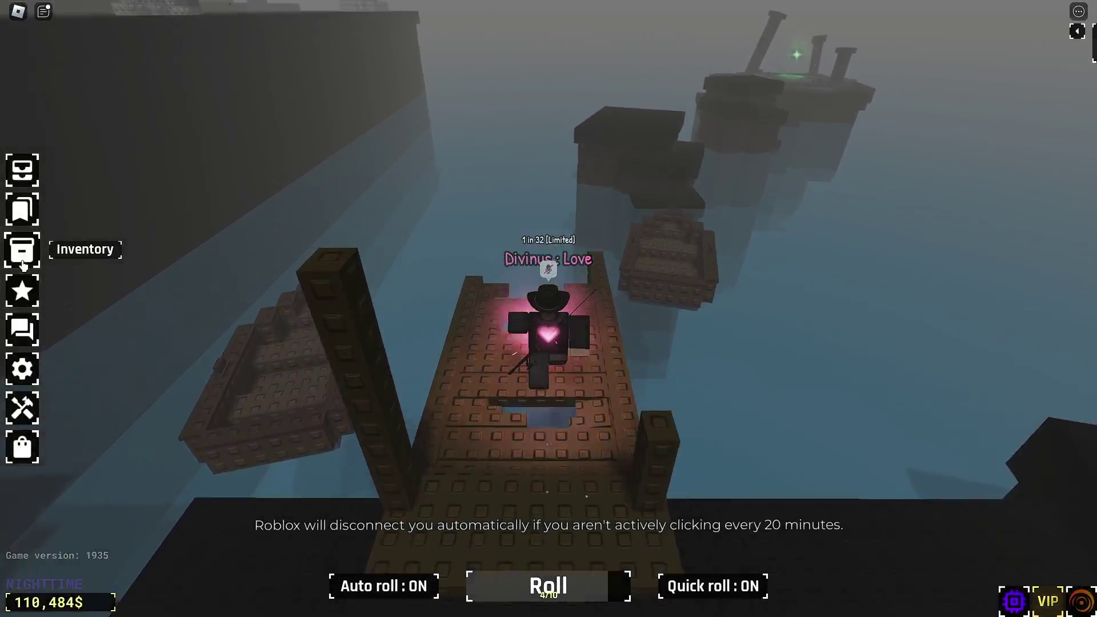
key(s)
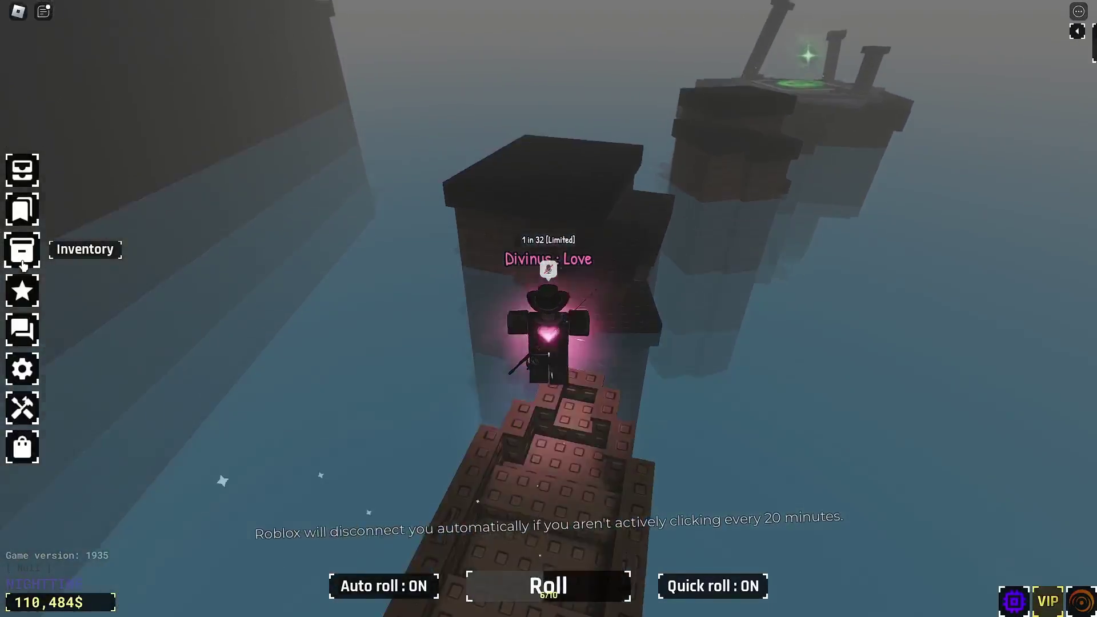
key(d)
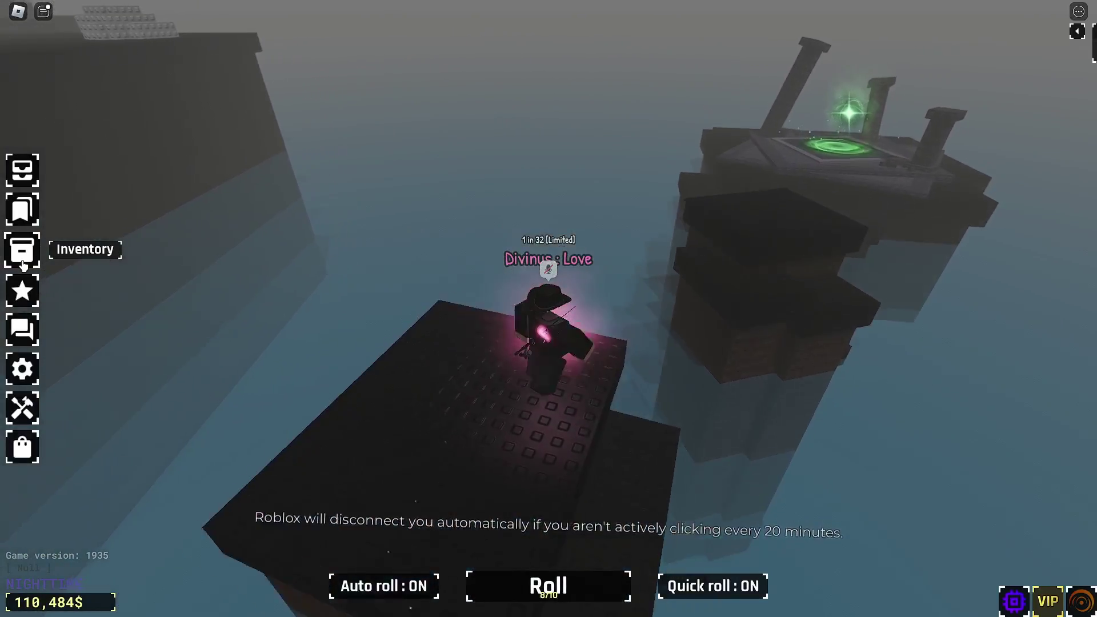
key(w)
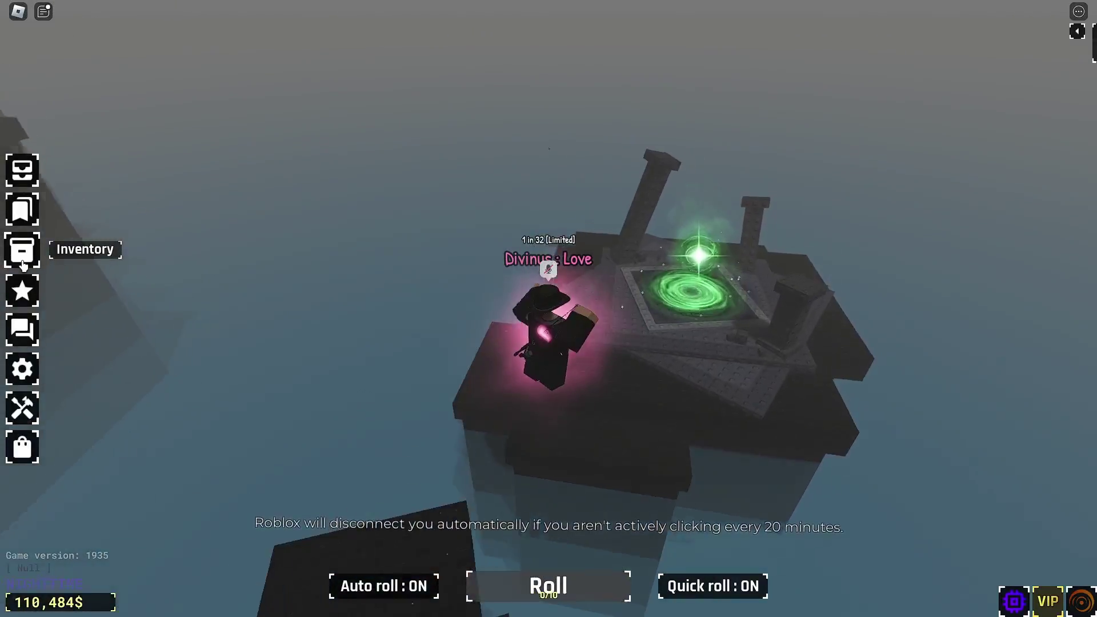
key(w)
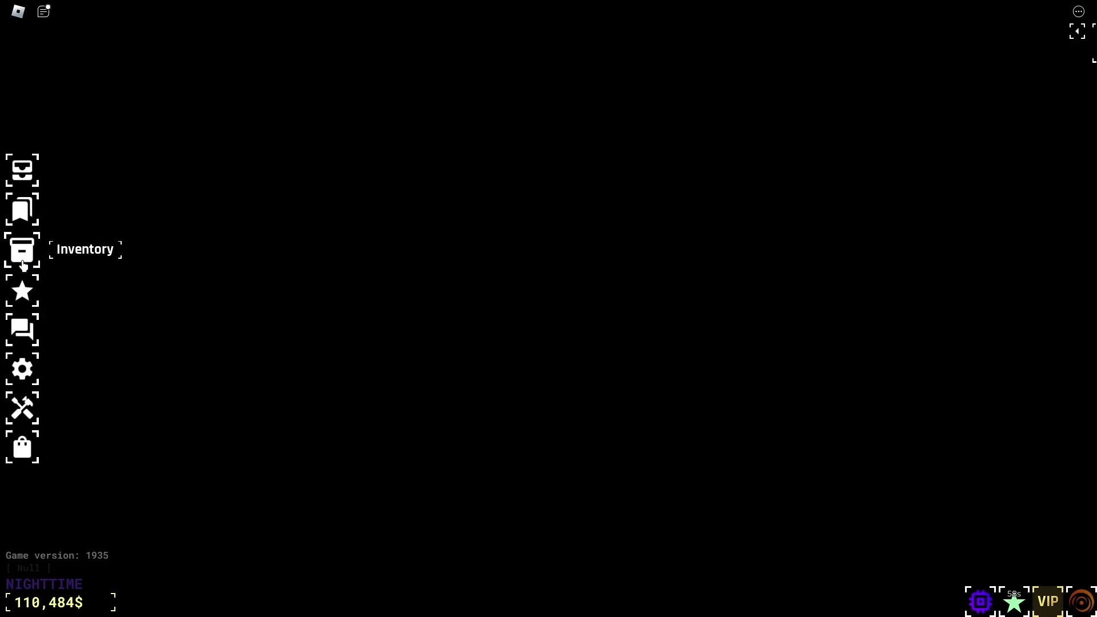
Walk the character across the field beyond the spawn pad to the tall leaderboard boards.
key(s)
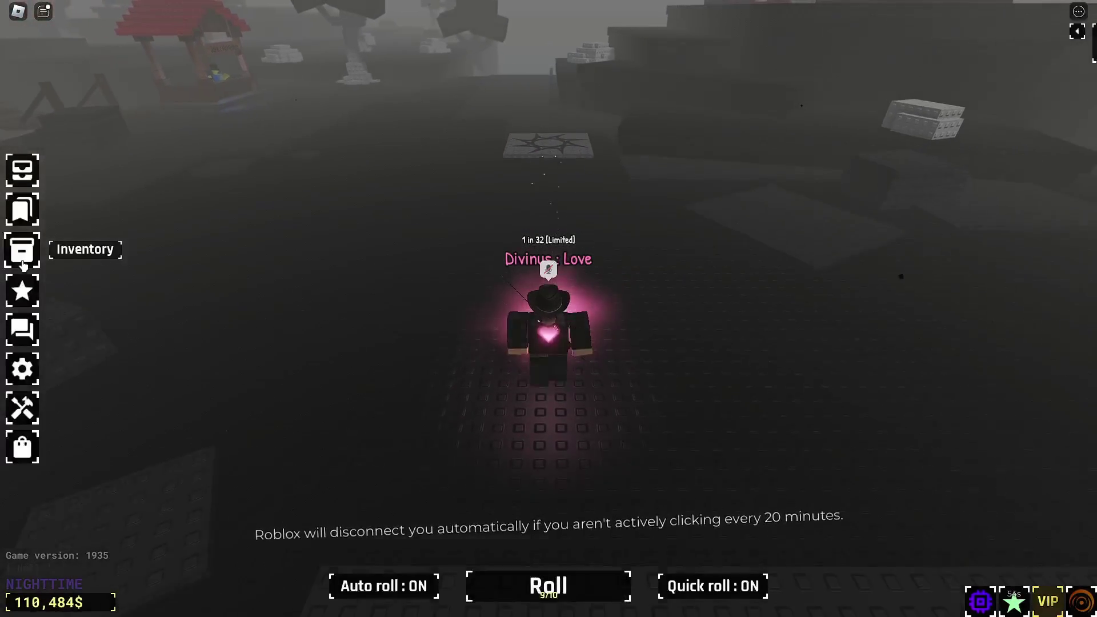
key(a)
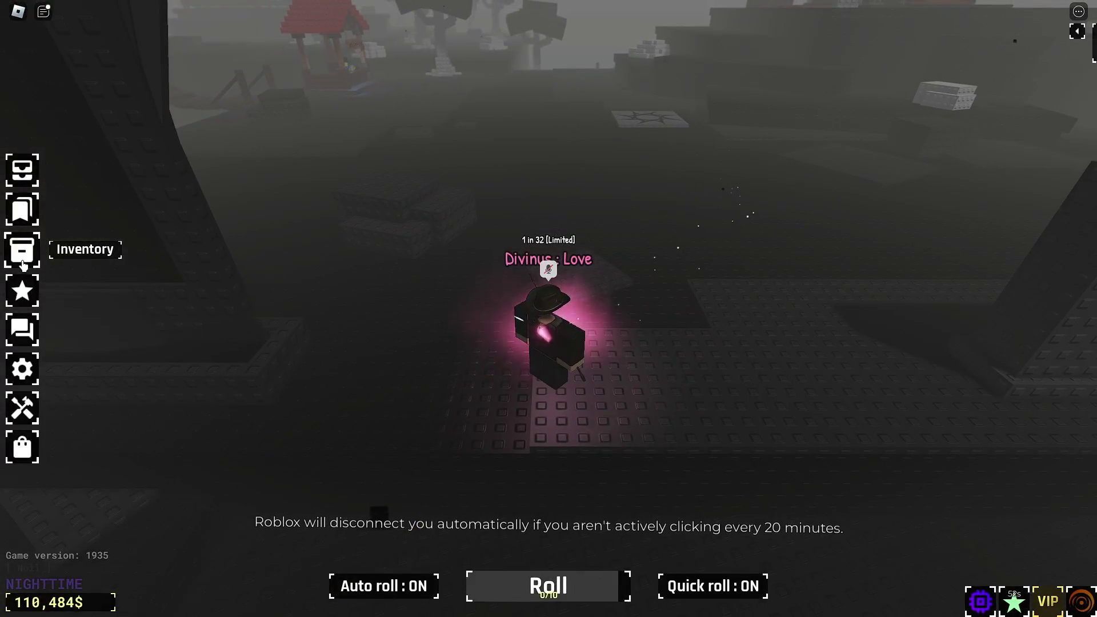
key(d)
key(d)
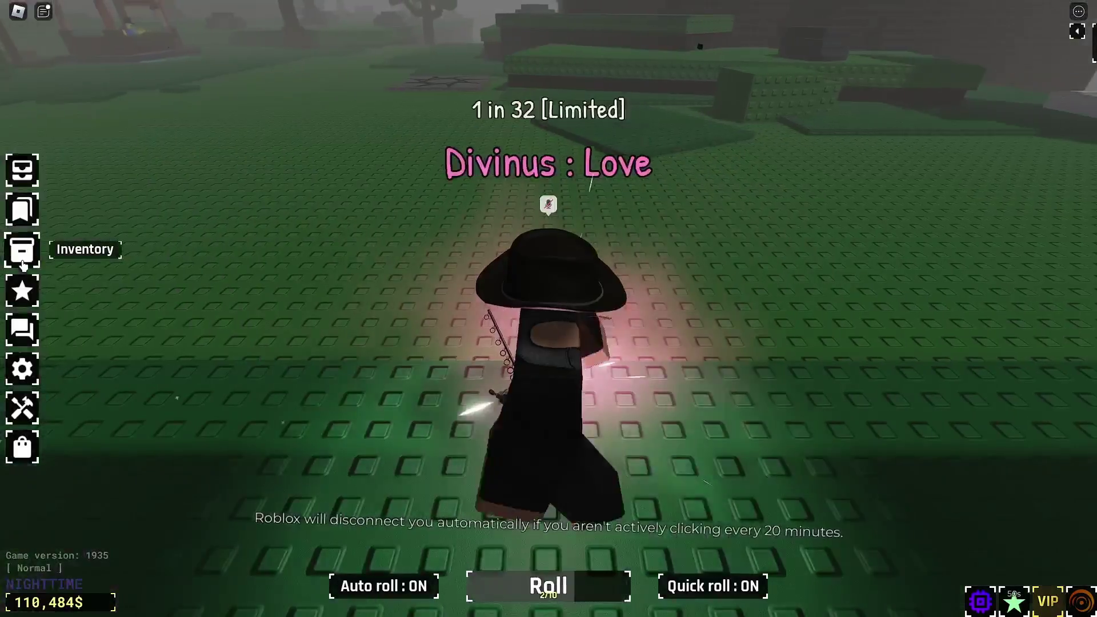
key(d)
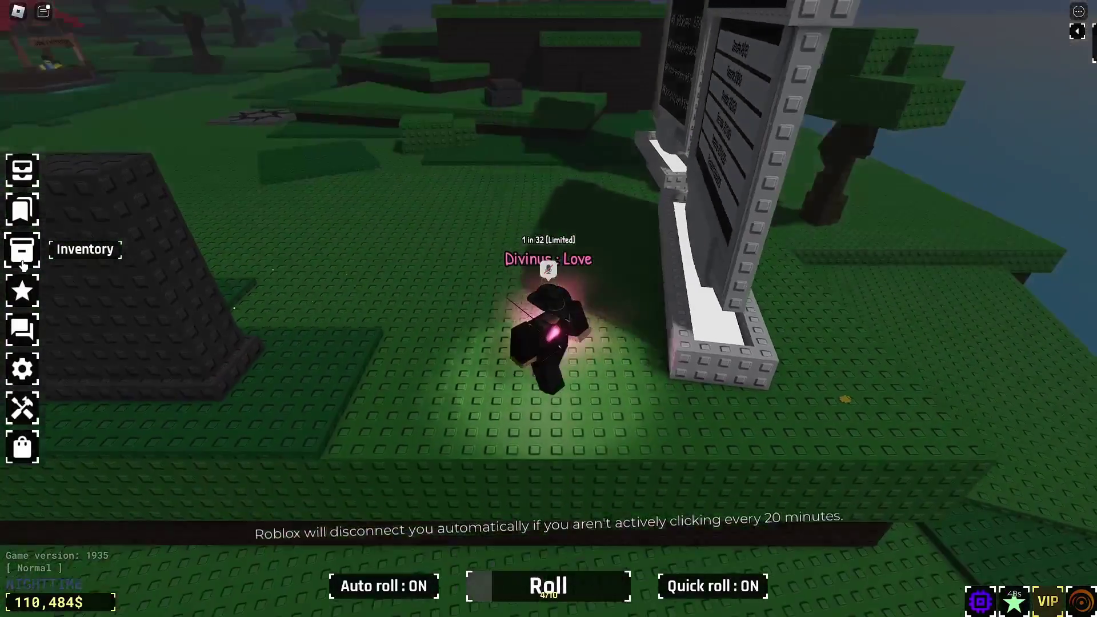
Reset the character and walk from the spawn pad up the grassy ledges toward the red-roofed house.
key(Escape)
key(r)
key(Return)
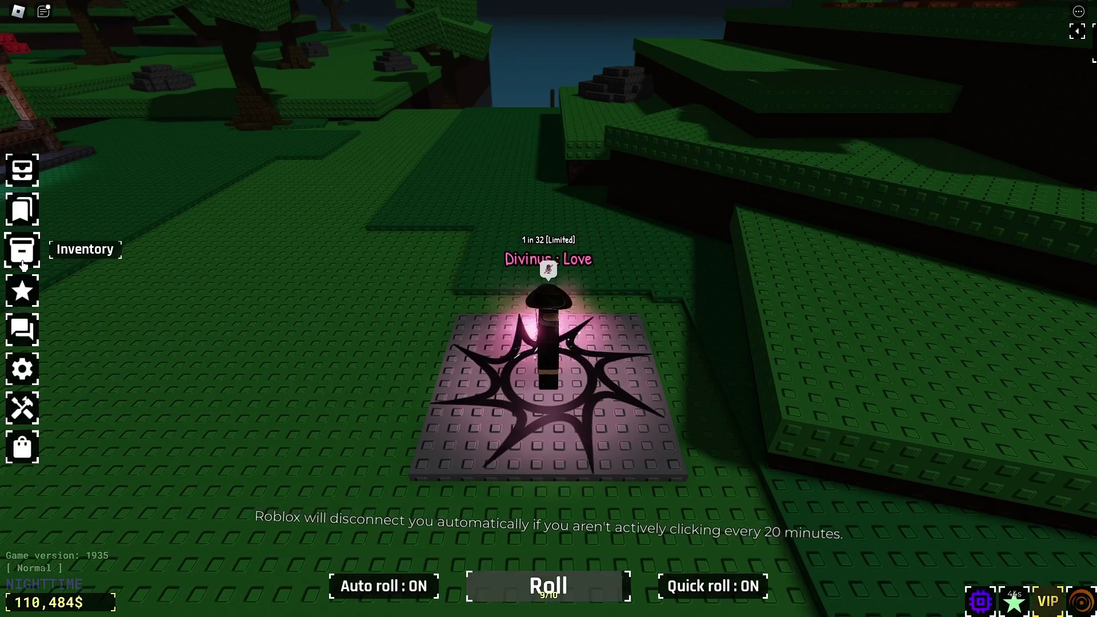
key(w)
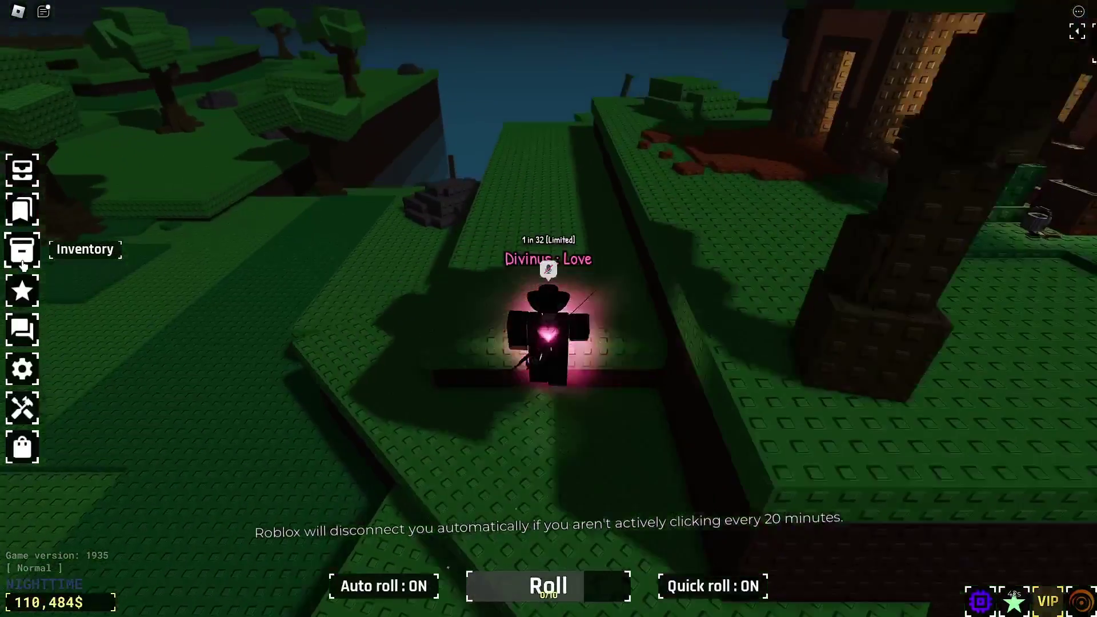
key(w)
key(d)
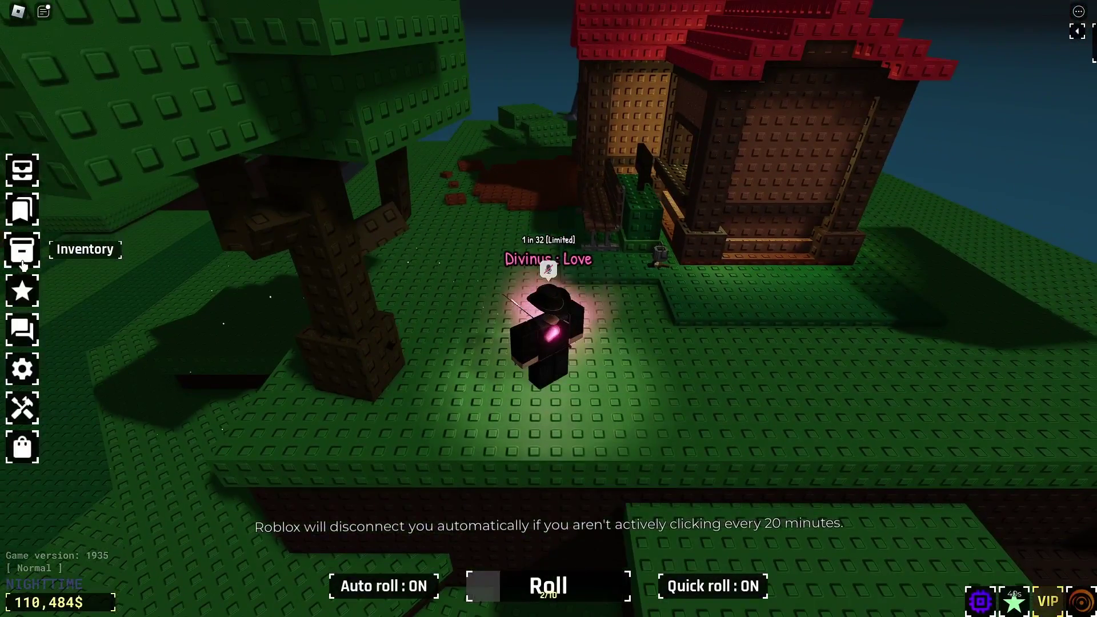